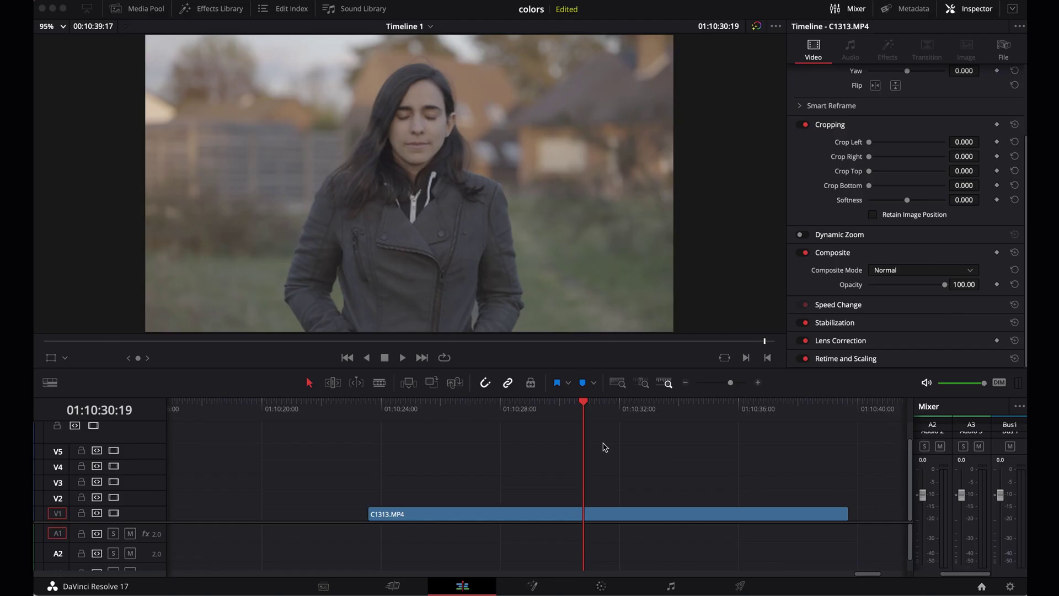
Step: Select clip C1313.MP4 on the timeline and bring it into the Color page
left_click(595, 516)
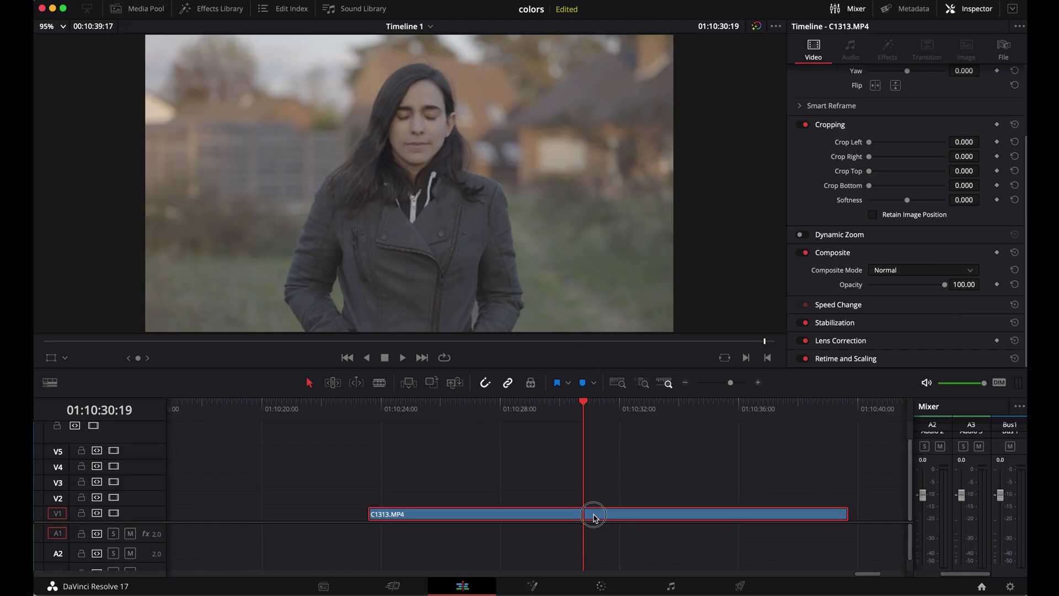
left_click(602, 589)
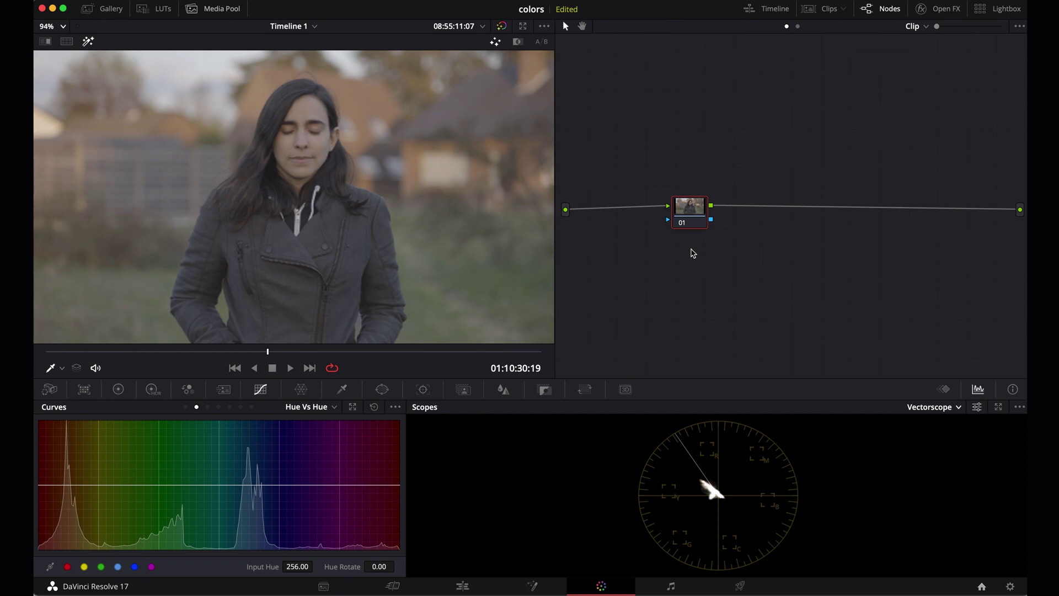
Step: Add a corrector node and connect it in series after node 02
left_click(885, 9)
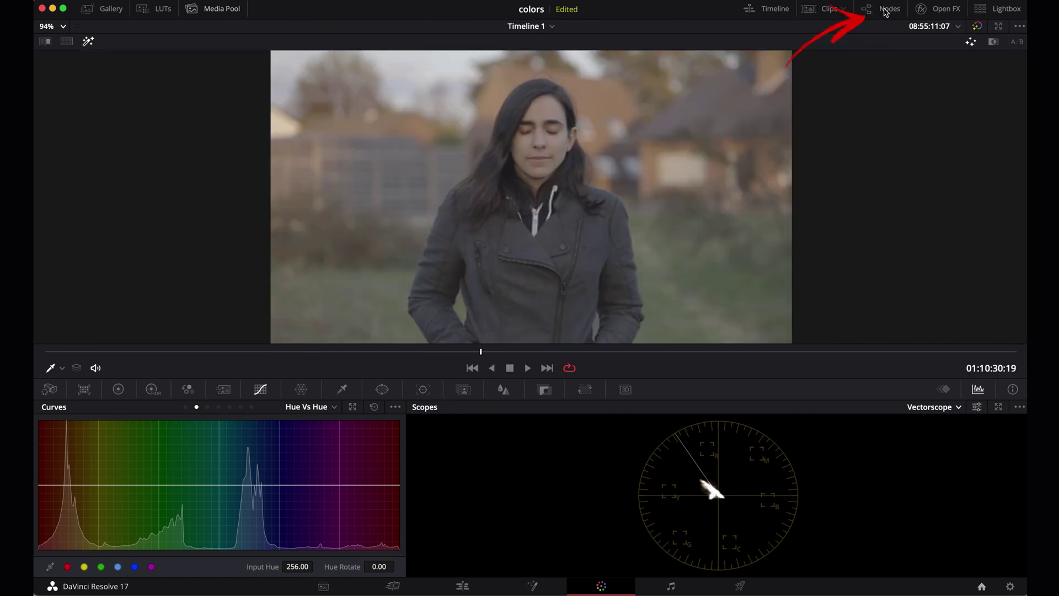
left_click(885, 10)
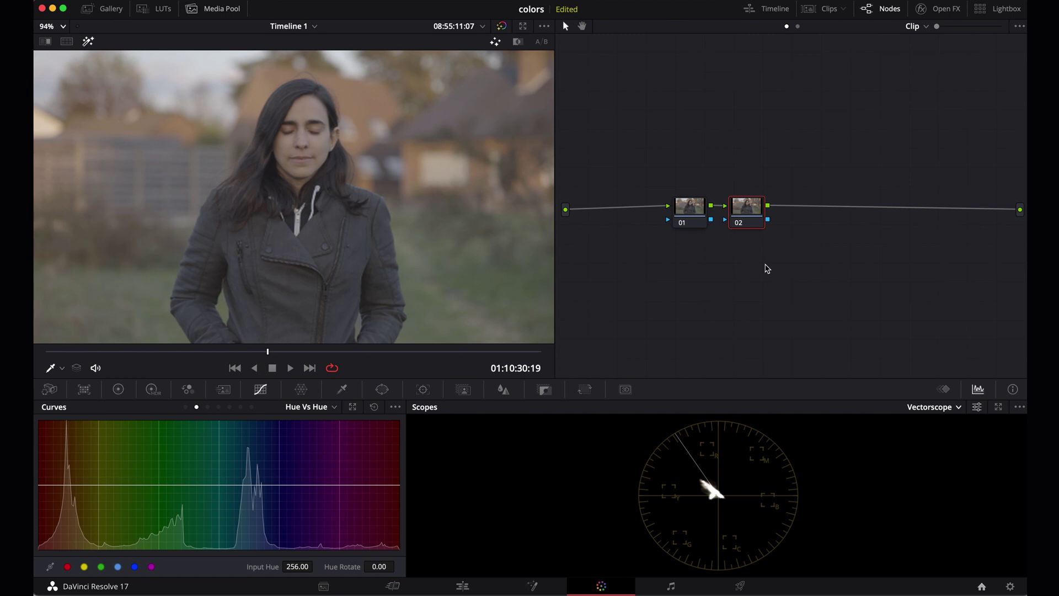
right_click(767, 268)
mouse_move(779, 290)
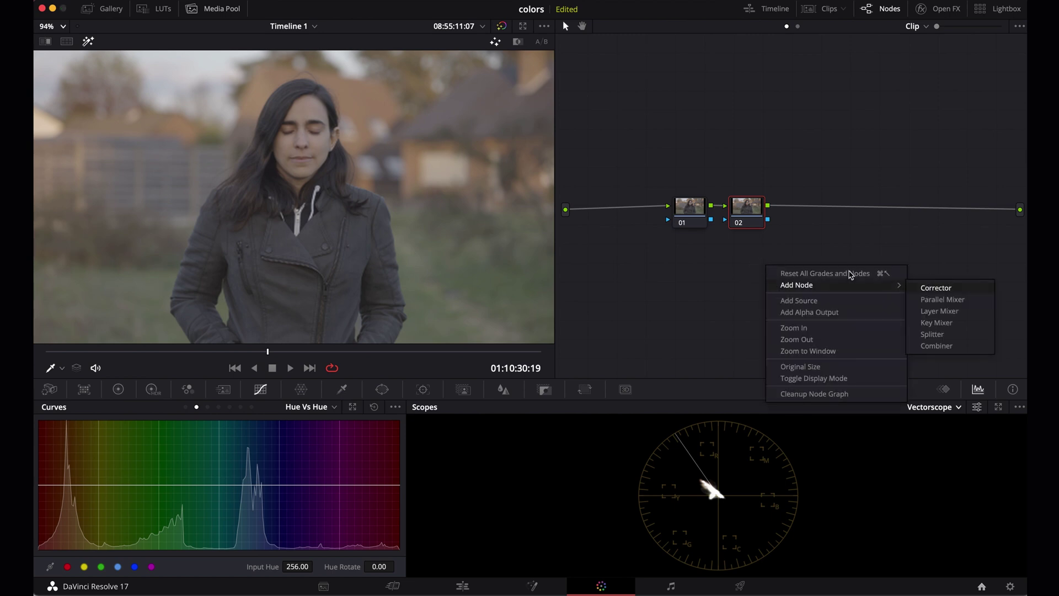
left_click(936, 287)
left_click_drag(784, 249, 811, 208)
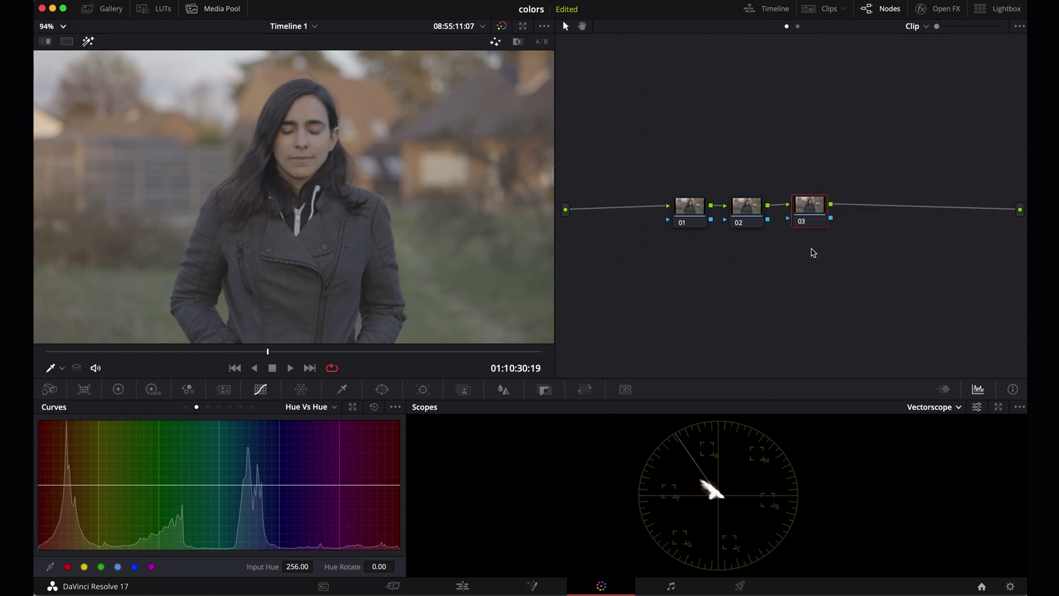
Step: Label nodes 01, 02 and 03 as WB, Colors and Contrast
right_click(699, 209)
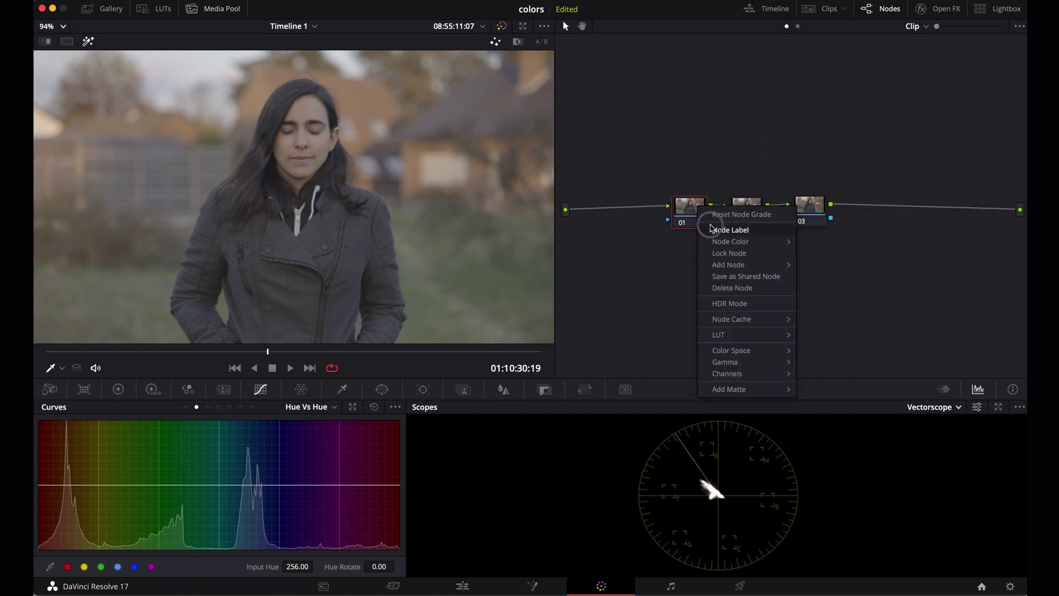
left_click(729, 230)
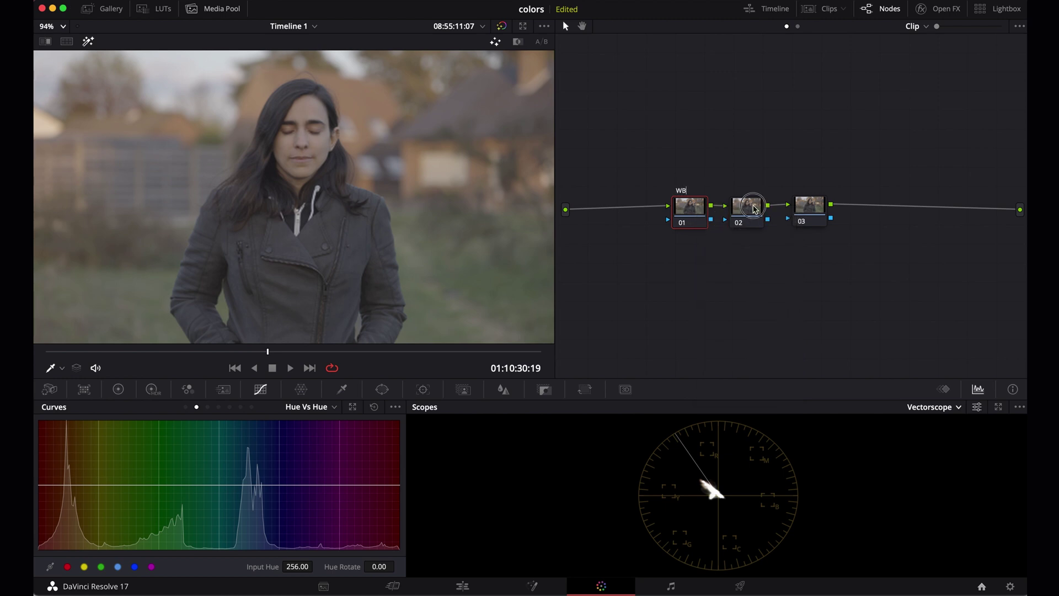
right_click(754, 209)
left_click(774, 230)
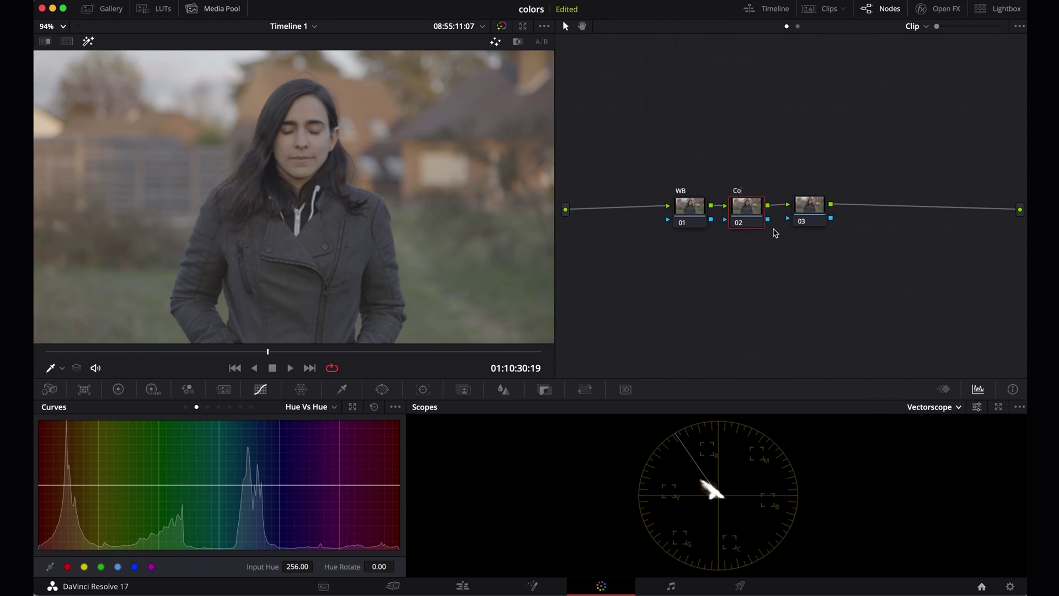
right_click(823, 215)
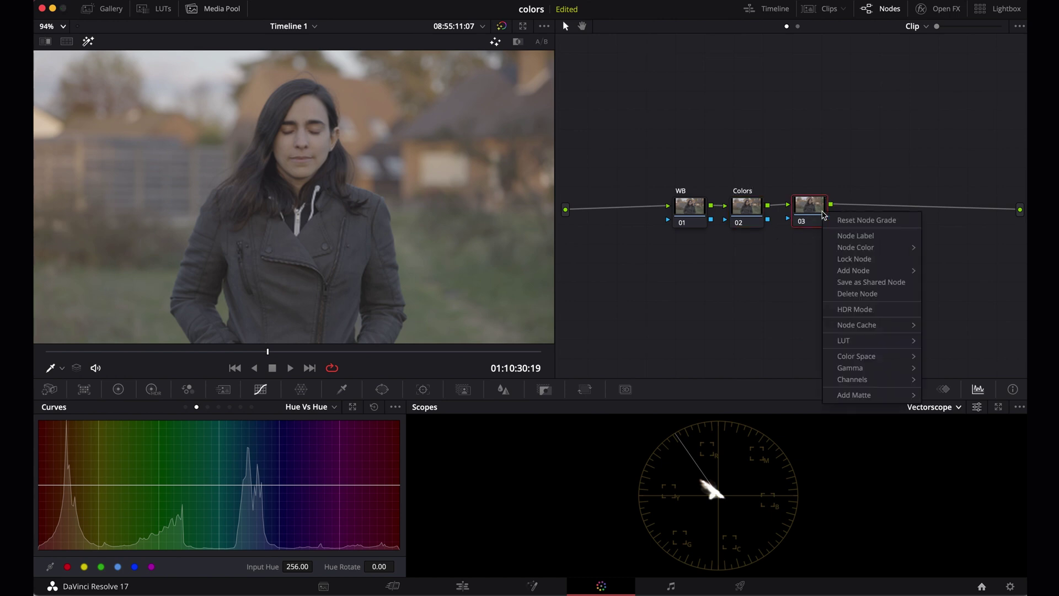
left_click(838, 236)
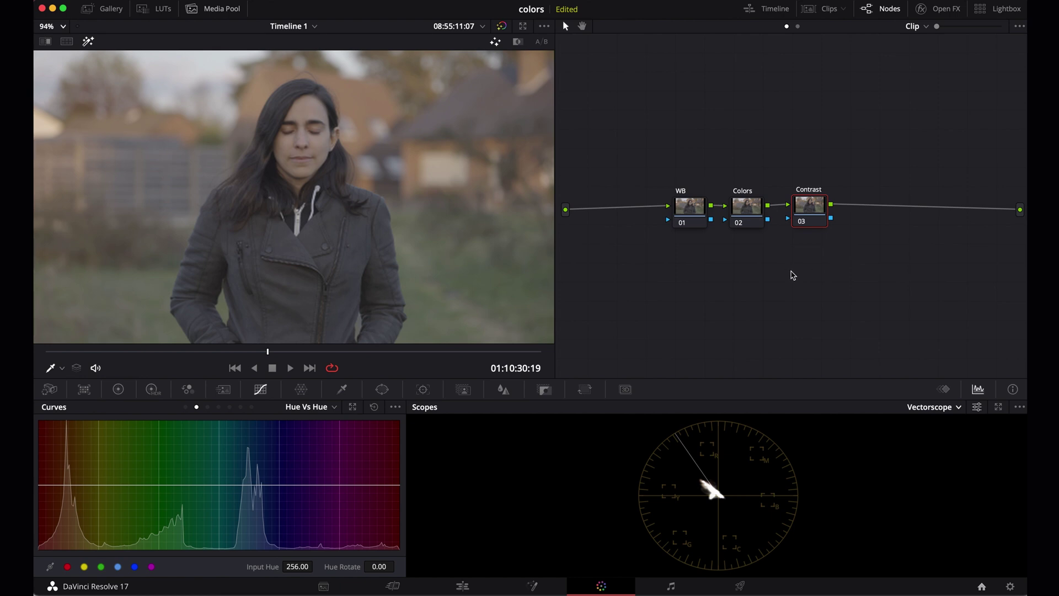
left_click_drag(691, 217, 754, 263)
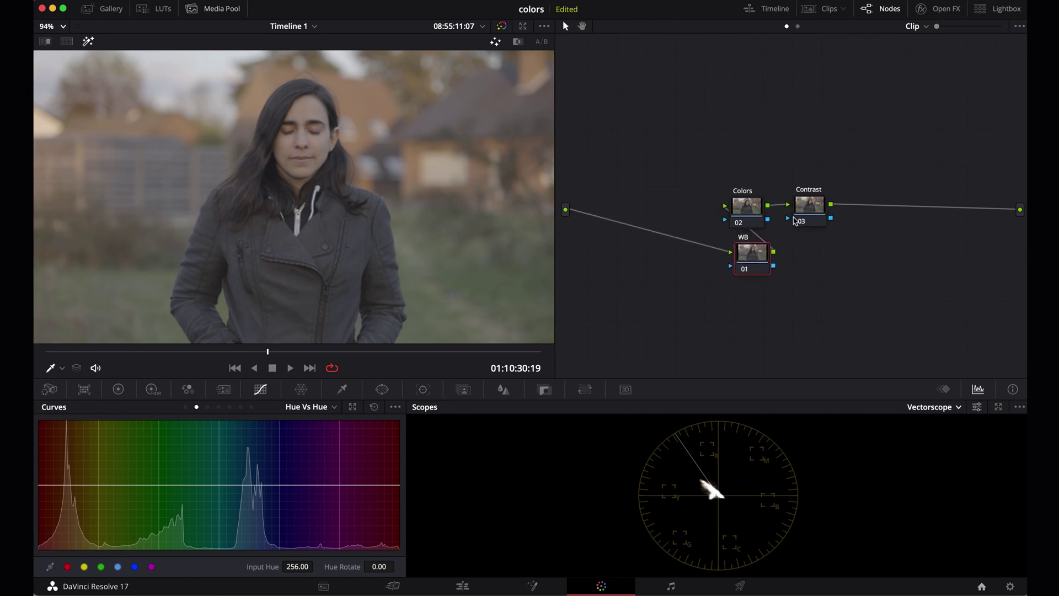
left_click_drag(814, 210, 744, 164)
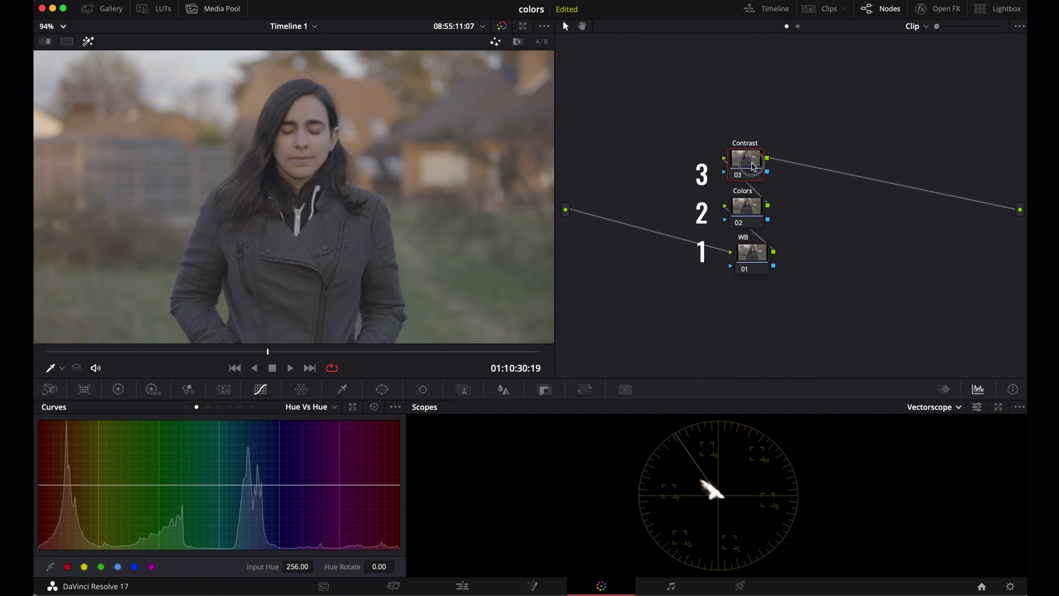
left_click_drag(752, 258, 750, 258)
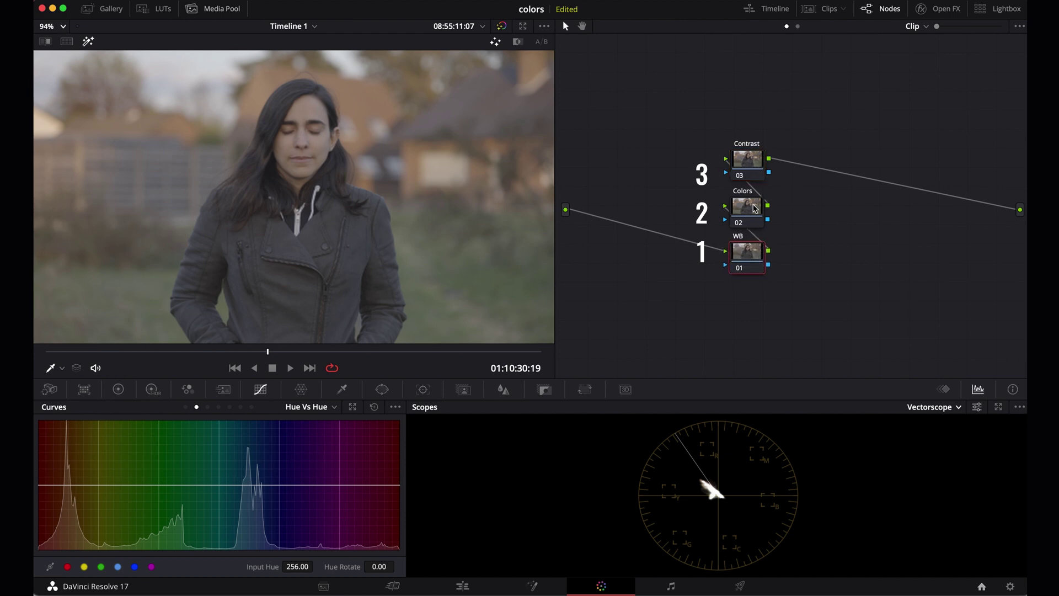
left_click_drag(753, 167, 824, 215)
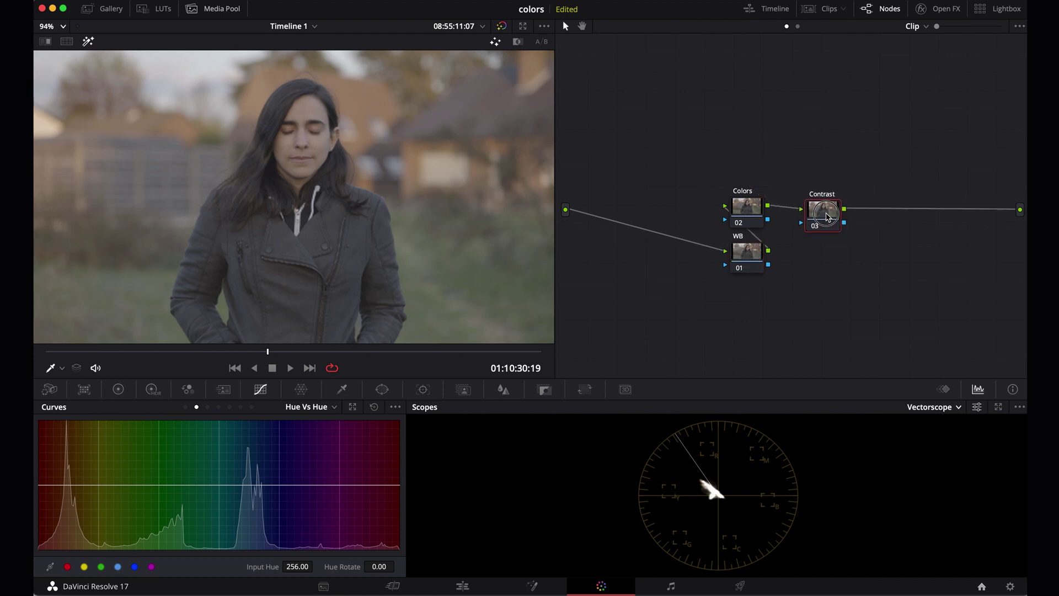
left_click_drag(752, 258, 681, 211)
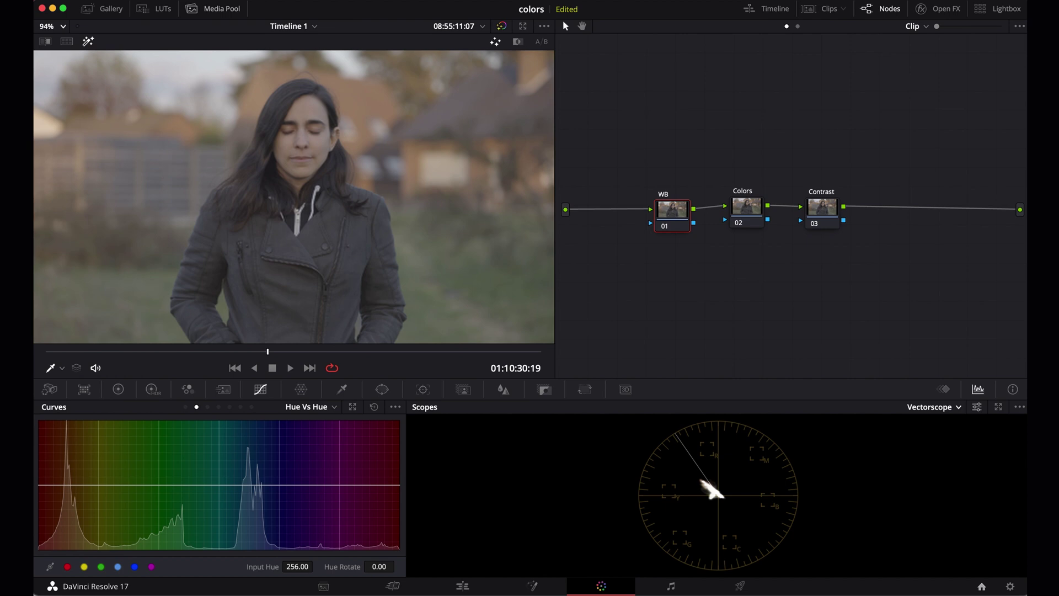
left_click(824, 210)
left_click(118, 389)
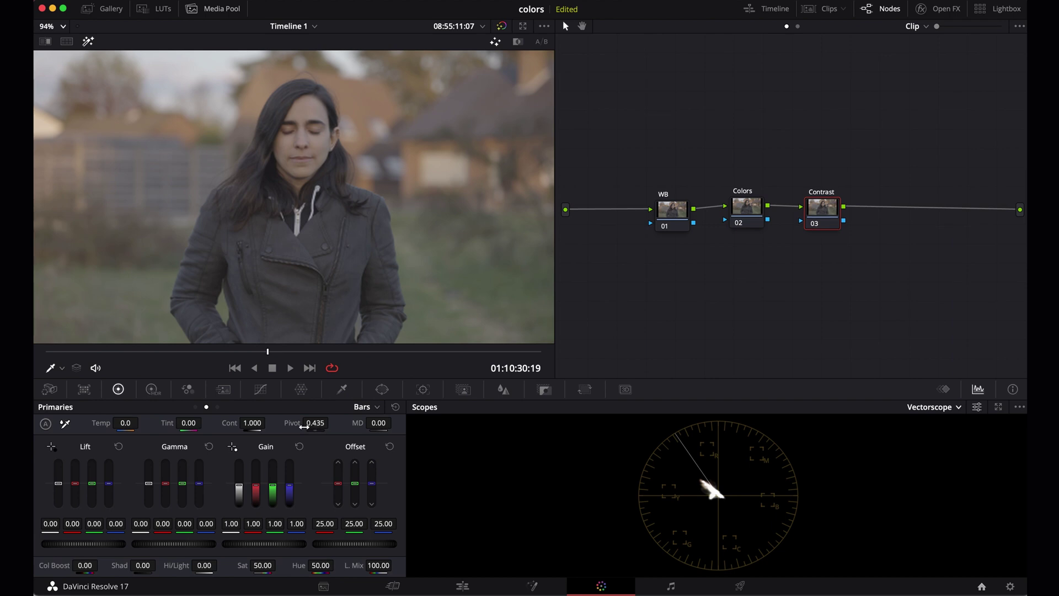
Step: Switch the scope to Waveform and raise contrast to 1.350, keeping pivot at 0.435
left_click(924, 411)
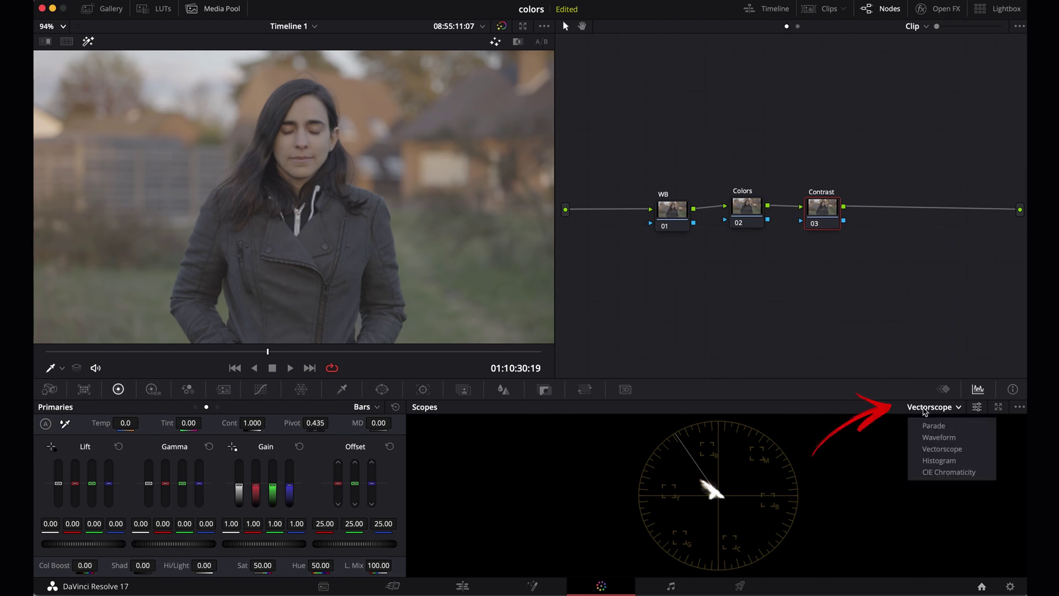
left_click(925, 439)
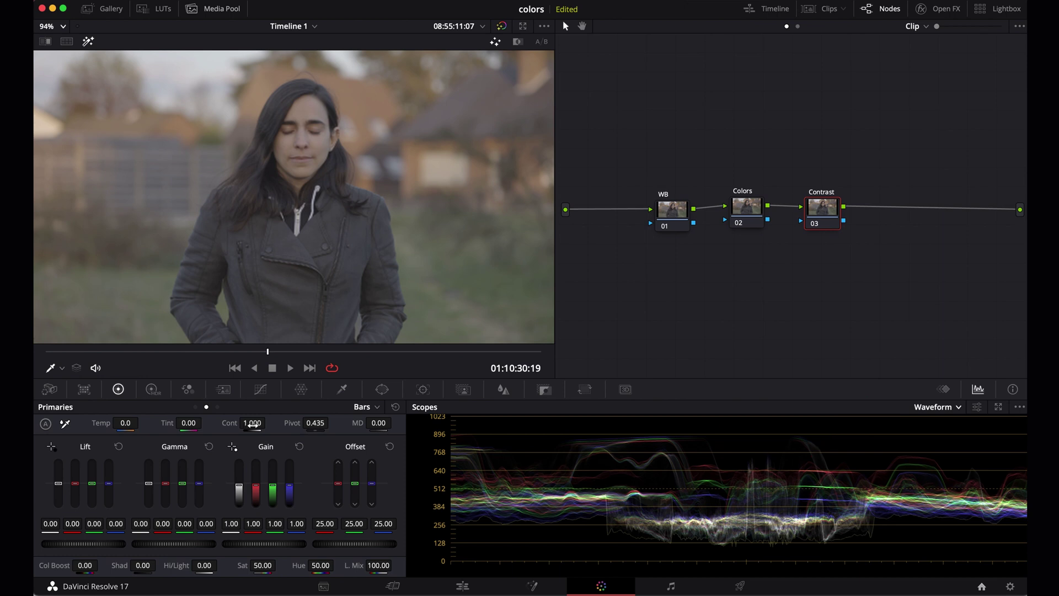
mouse_move(315, 423)
left_mouse_down()
mouse_move(448, 425)
mouse_move(193, 425)
mouse_move(315, 423)
left_mouse_up()
double_click(314, 423)
left_click_drag(275, 426, 355, 425)
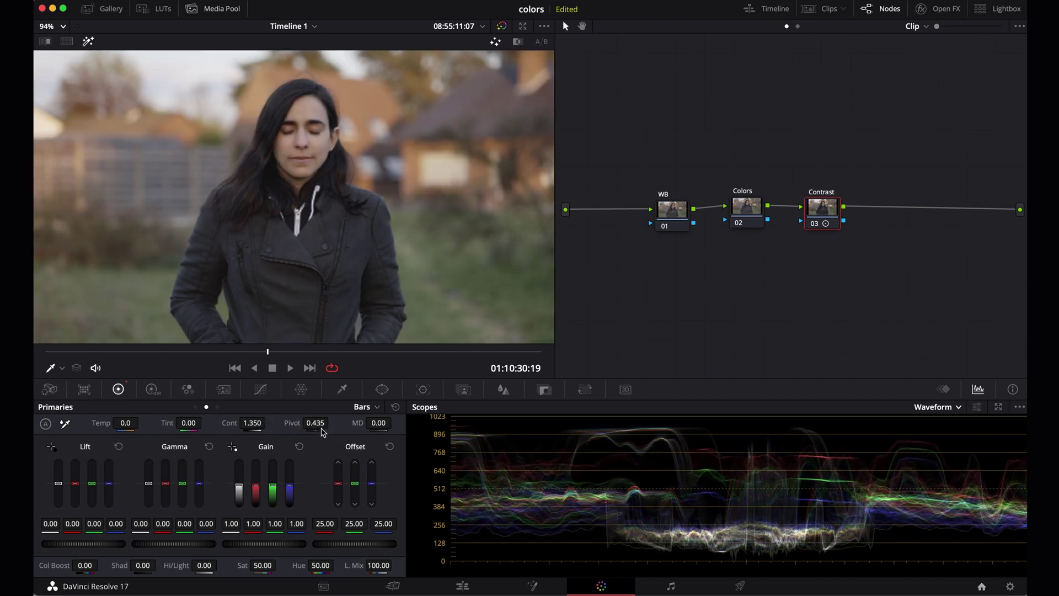
Step: Settle the Contrast node's pivot at about 0.471, then select the WB node
left_click_drag(315, 423, 292, 433)
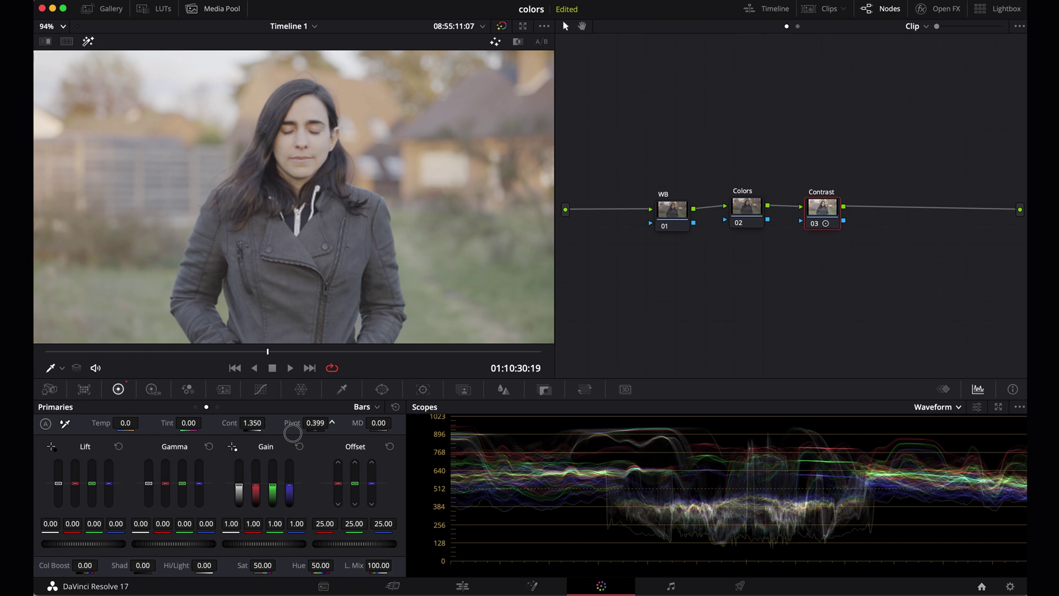
left_click_drag(292, 432, 314, 435)
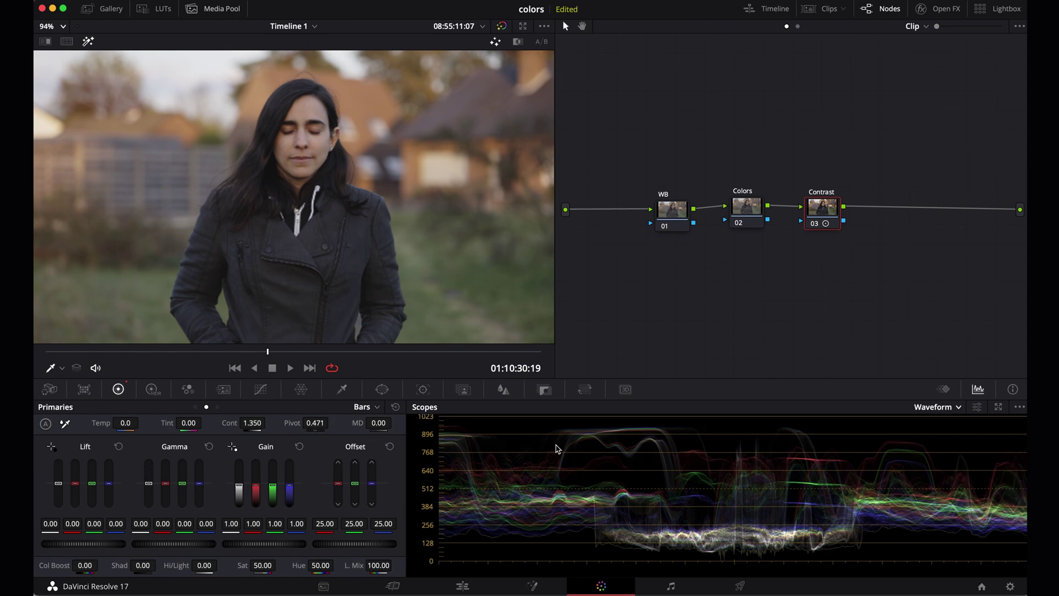
left_click_drag(668, 218, 672, 214)
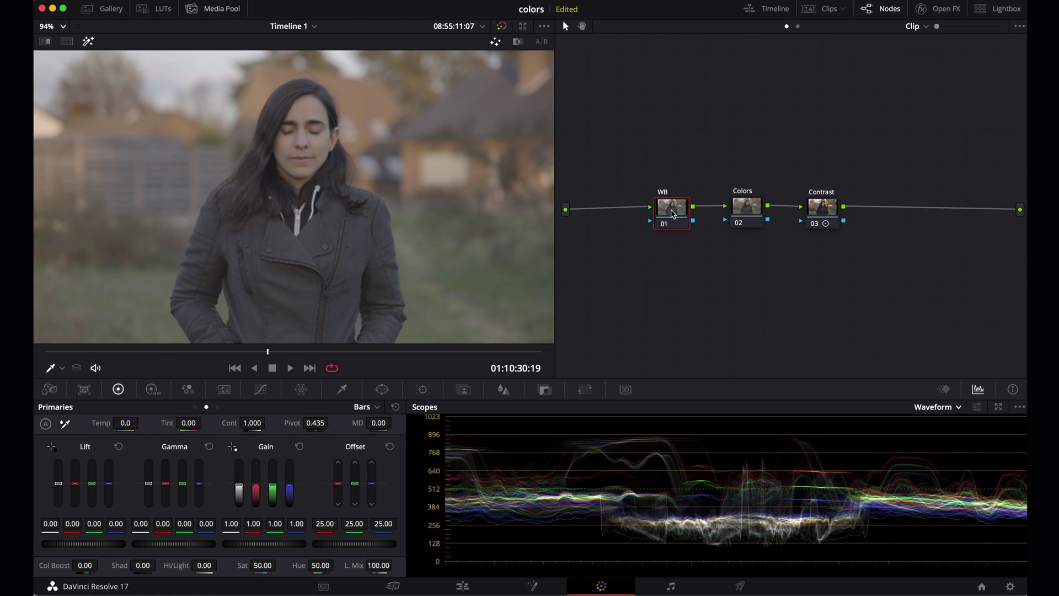
Step: Compare the image with grading bypassed, then set the viewer zoom to 94%
key("shift+h")
key("shift+h")
key("shift+h")
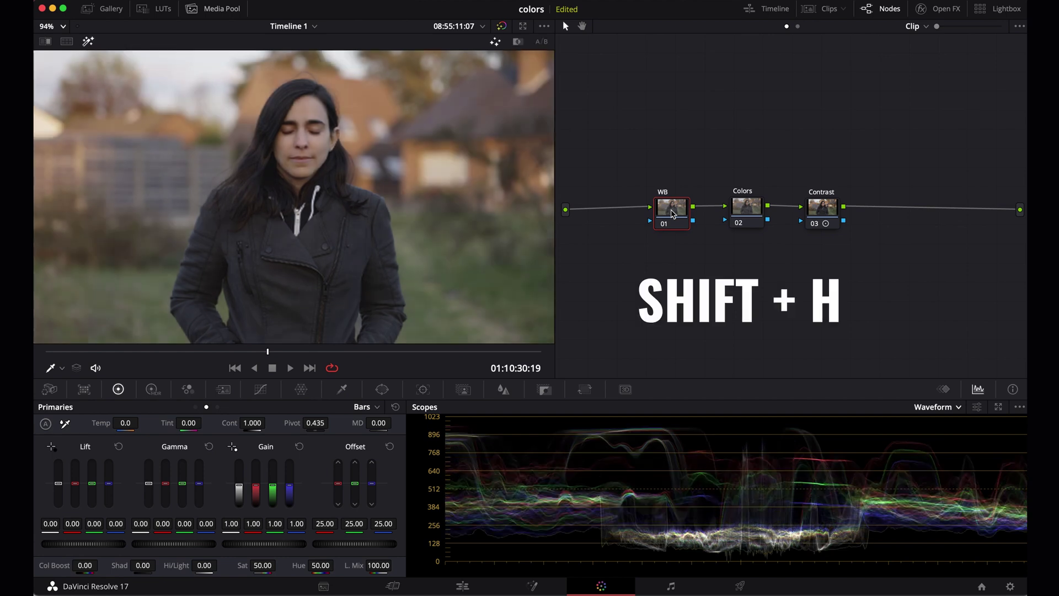
key("shift+h")
key("shift+h")
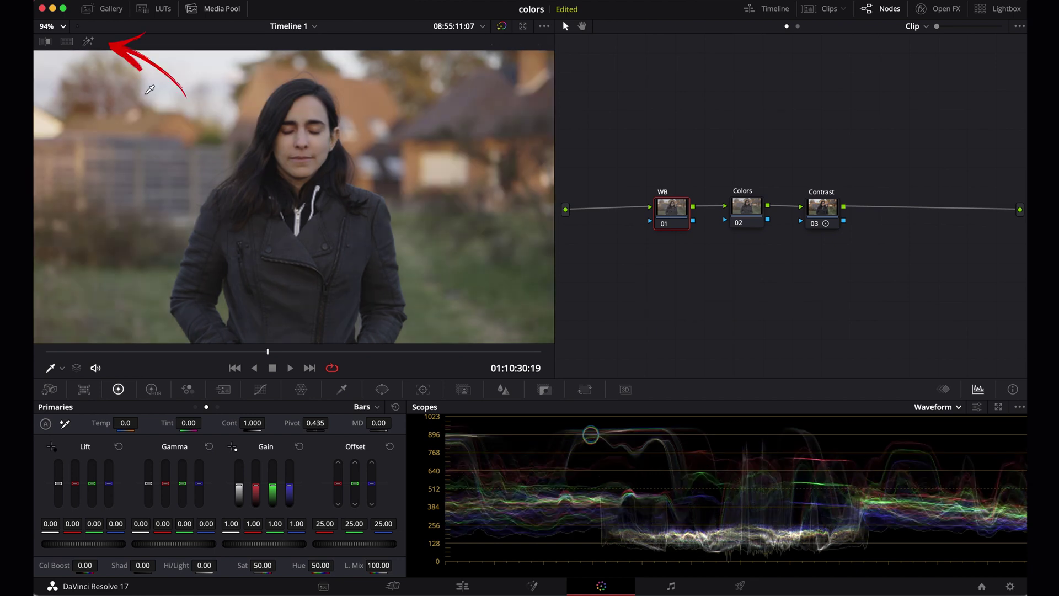
left_click(87, 42)
left_click(88, 42)
left_click(88, 42)
left_click(88, 42)
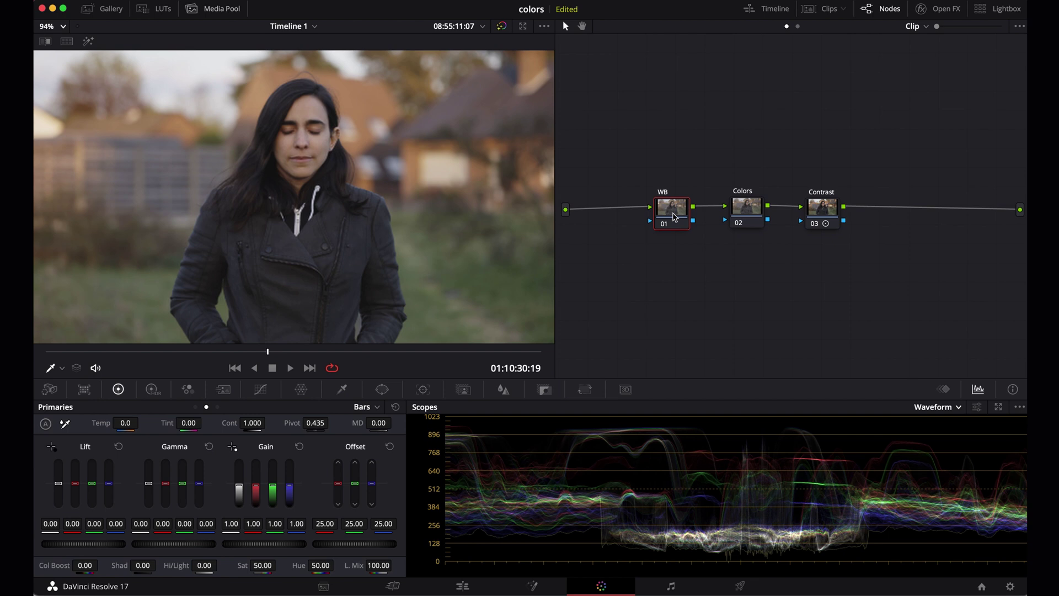
scroll(270, 221, "up", 2)
left_click(57, 26)
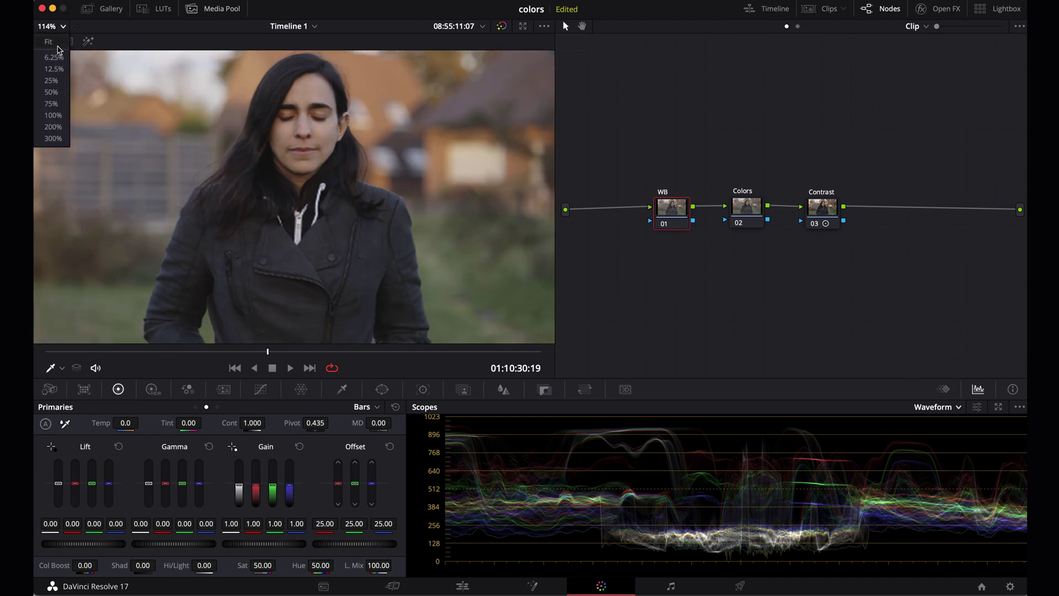
left_click(55, 43)
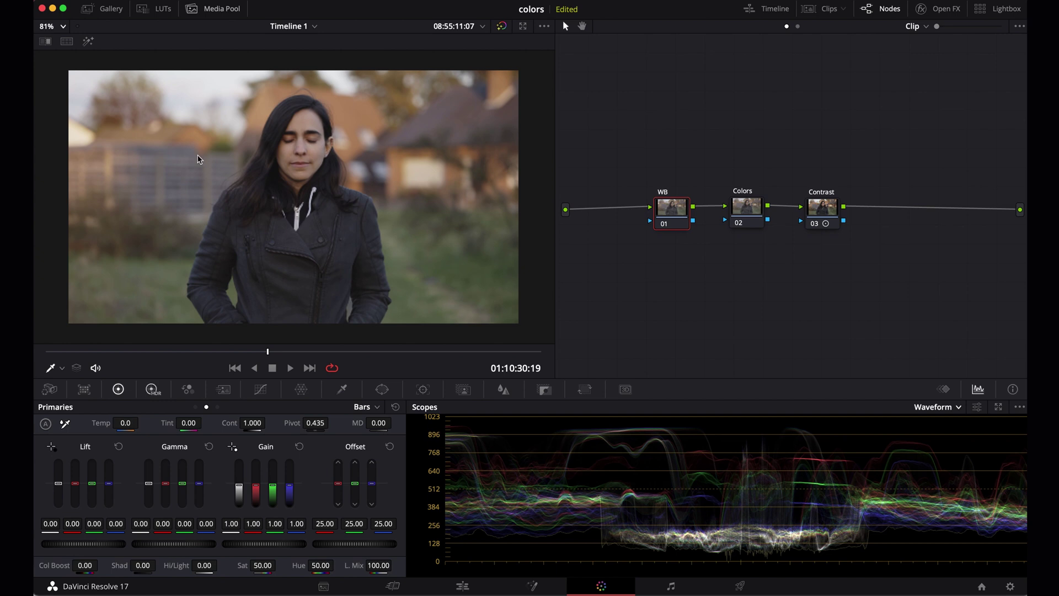
left_click(58, 27)
left_click(62, 46)
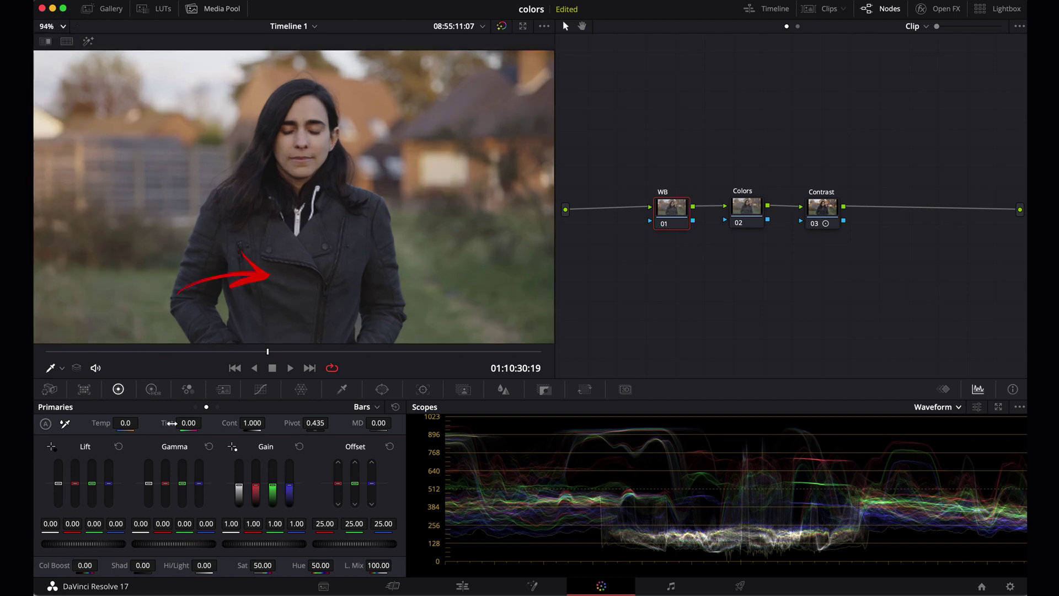
Step: Cool the WB node to Temp -300 and settle Tint at -6
mouse_move(126, 423)
left_mouse_down()
mouse_move(98, 422)
mouse_move(111, 423)
left_mouse_up()
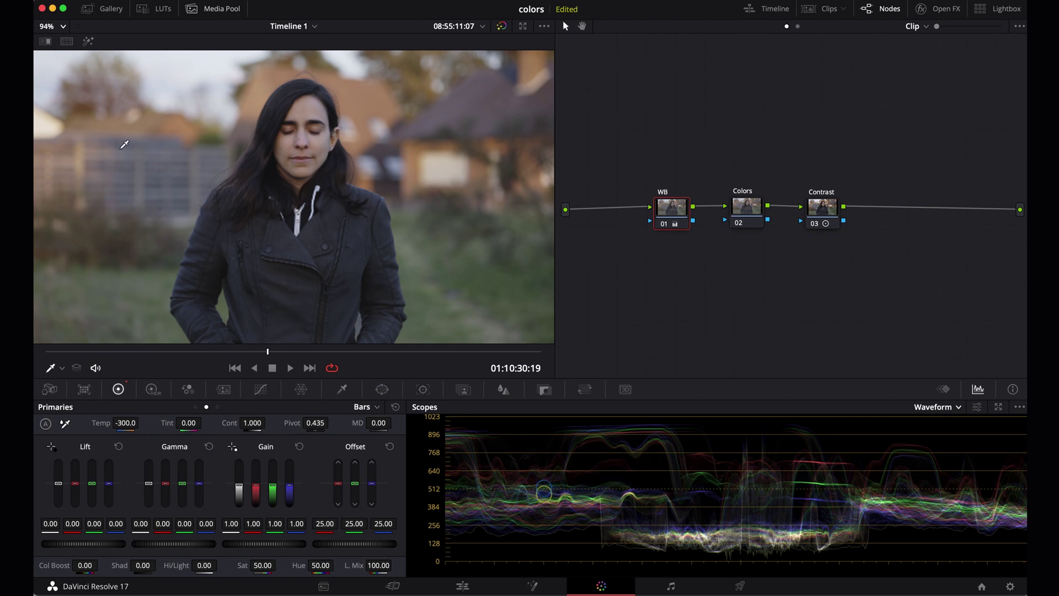
left_click_drag(196, 424, 186, 426)
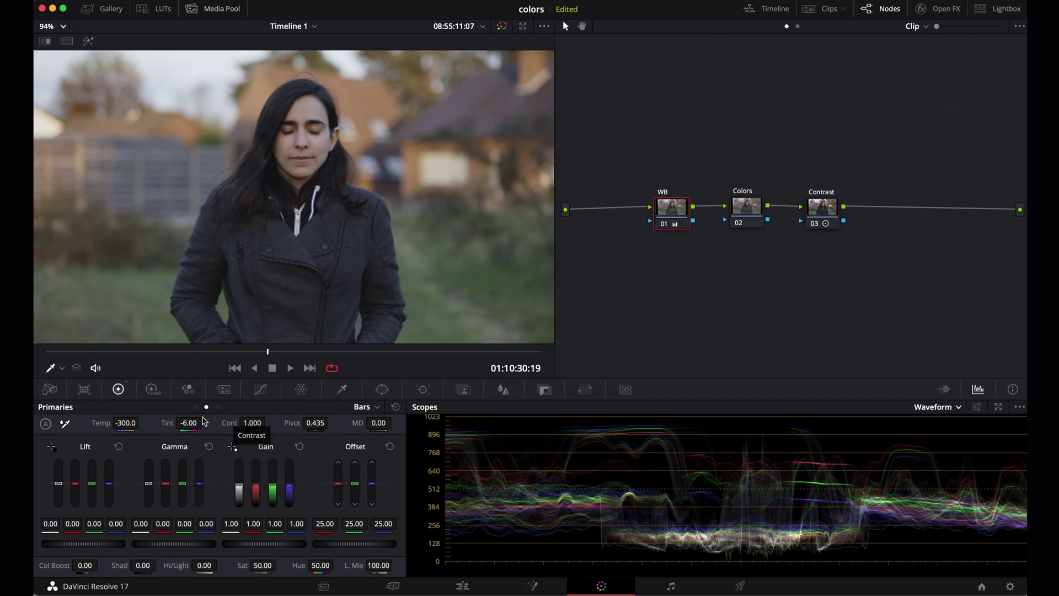
left_click_drag(155, 424, 124, 425)
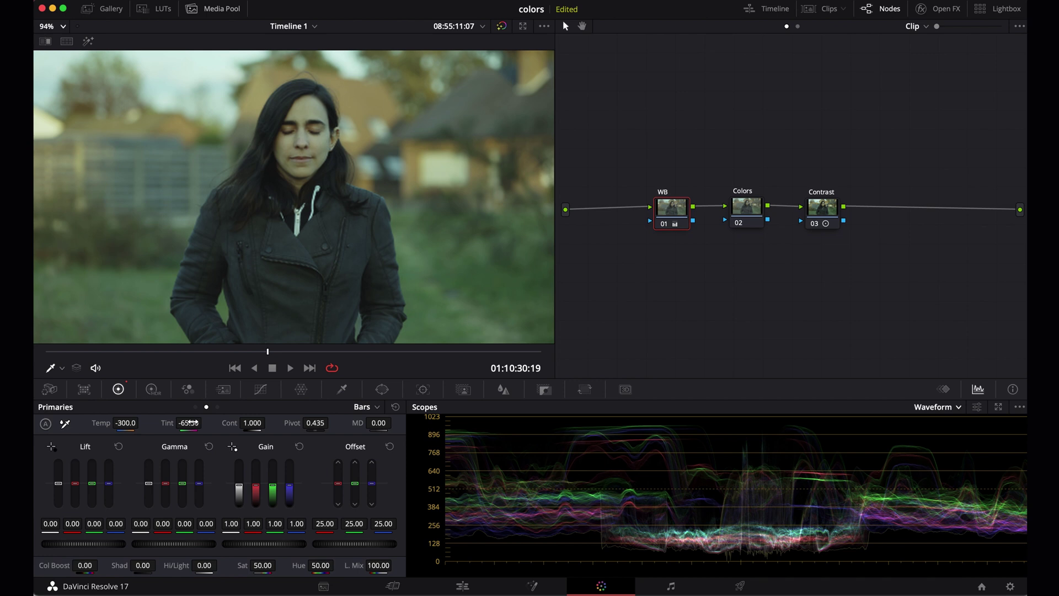
left_click_drag(191, 422, 261, 427)
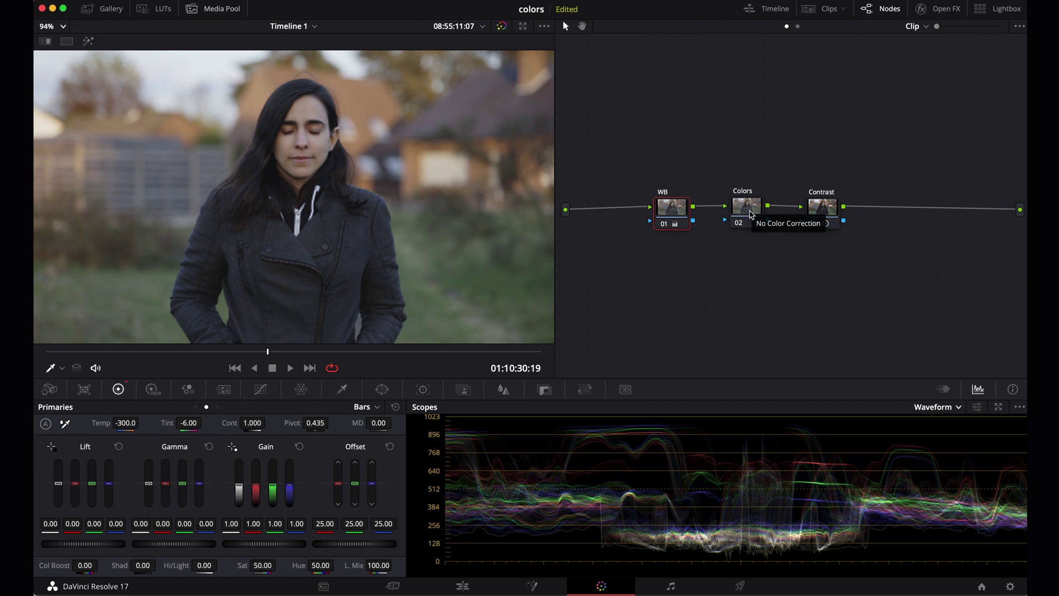
Step: On the Colors node's Log wheels, shift shadows (-0.11/0.02/0.12) and highlights (-0.09/0.02/0.12) toward blue
left_click(751, 214)
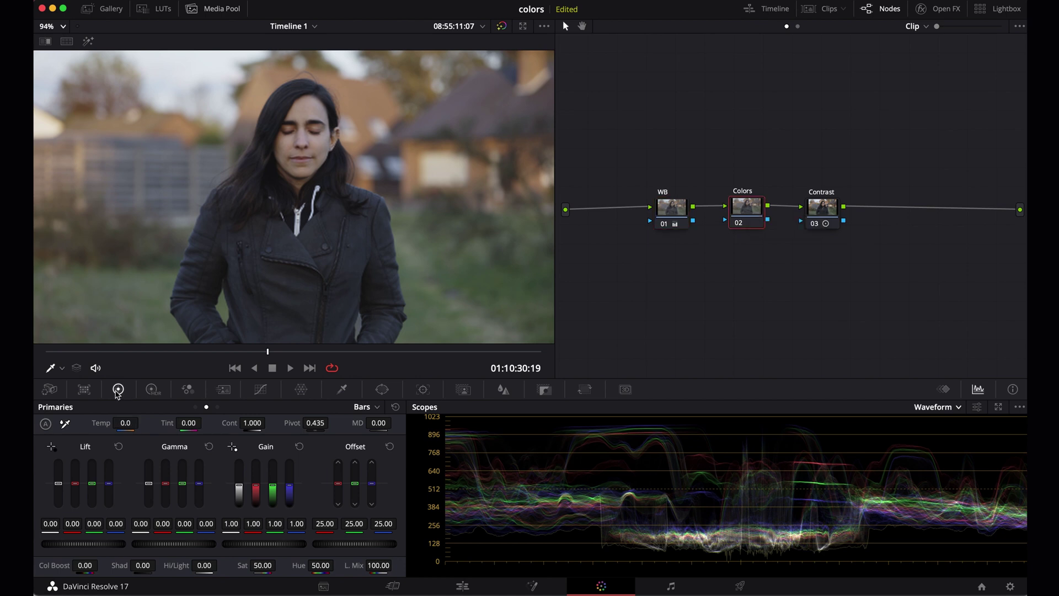
left_click(216, 407)
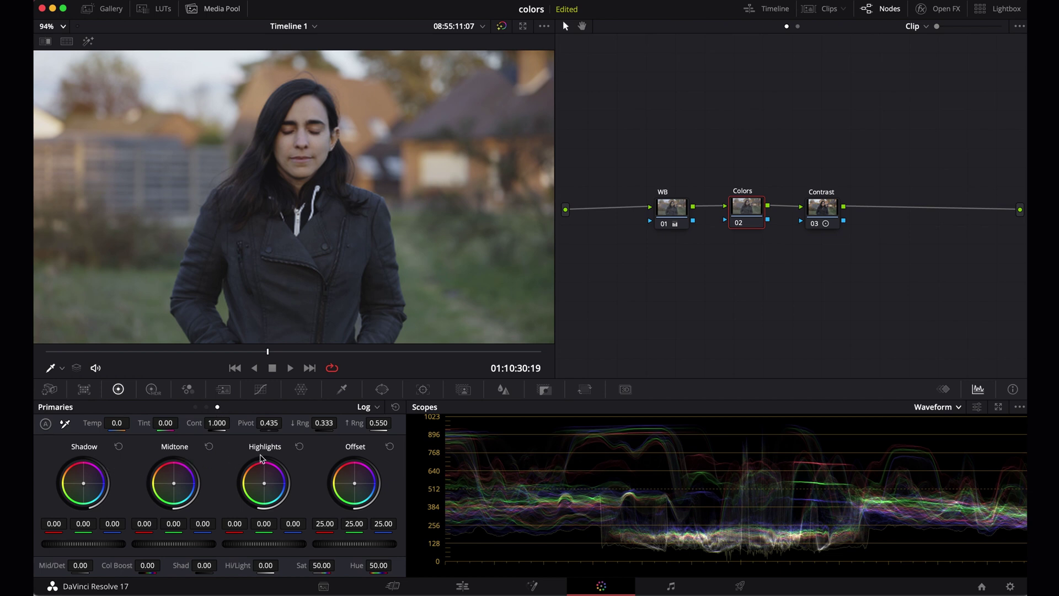
left_click(196, 406)
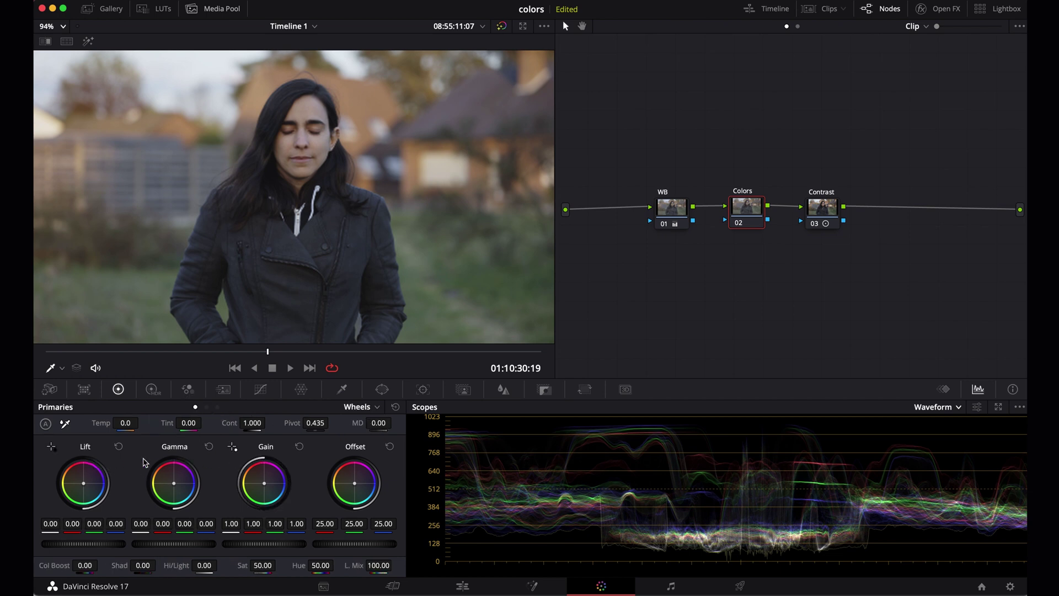
left_click(217, 406)
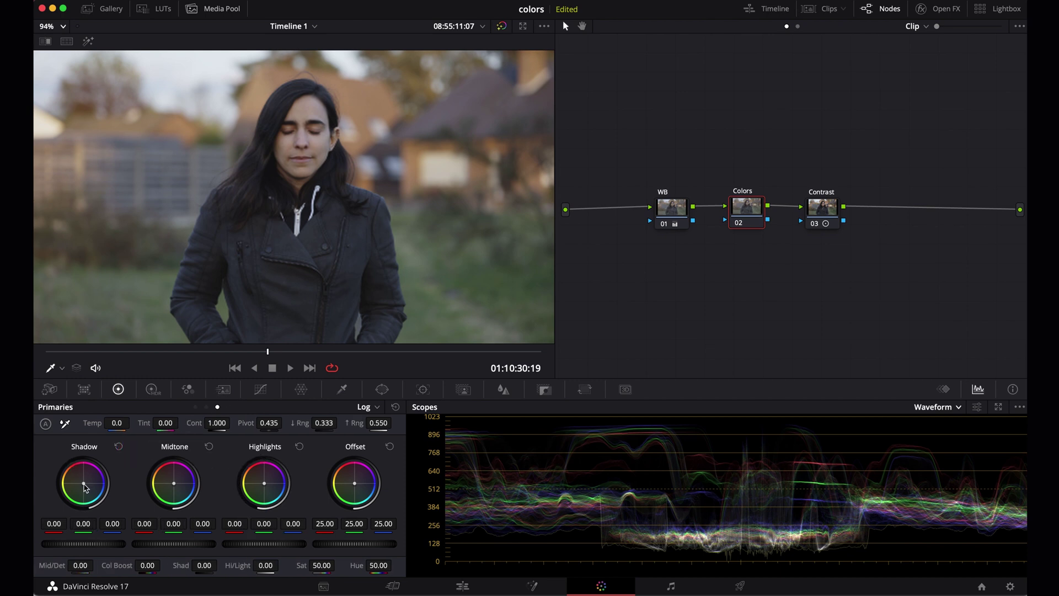
left_click_drag(83, 483, 100, 504)
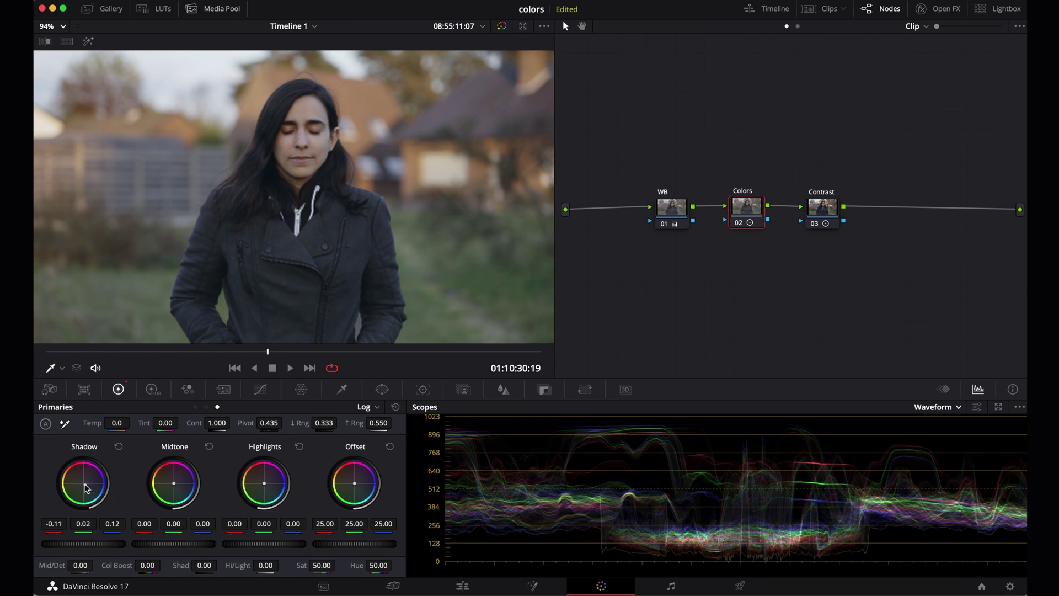
left_click_drag(264, 483, 281, 503)
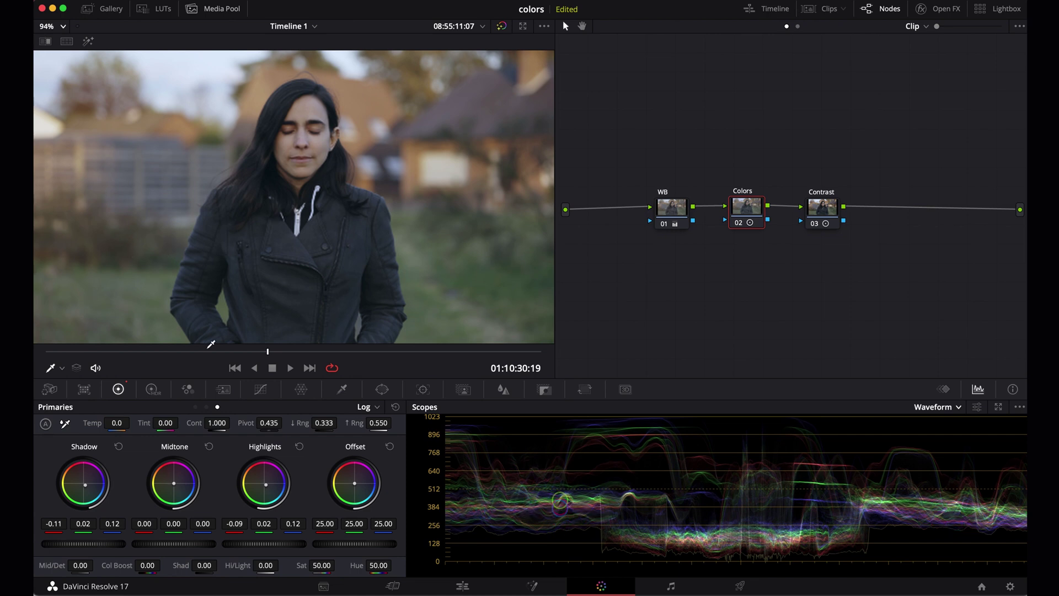
left_click(260, 390)
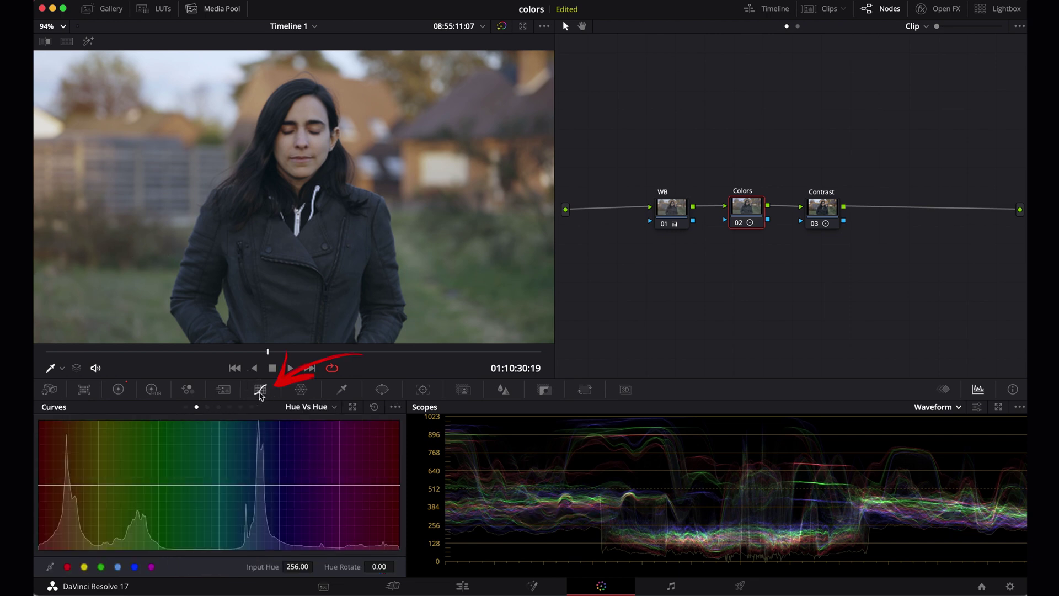
Step: Add Hue vs Hue points and rotate green (hue 0.26) by -20, then select the Contrast node
left_click(185, 408)
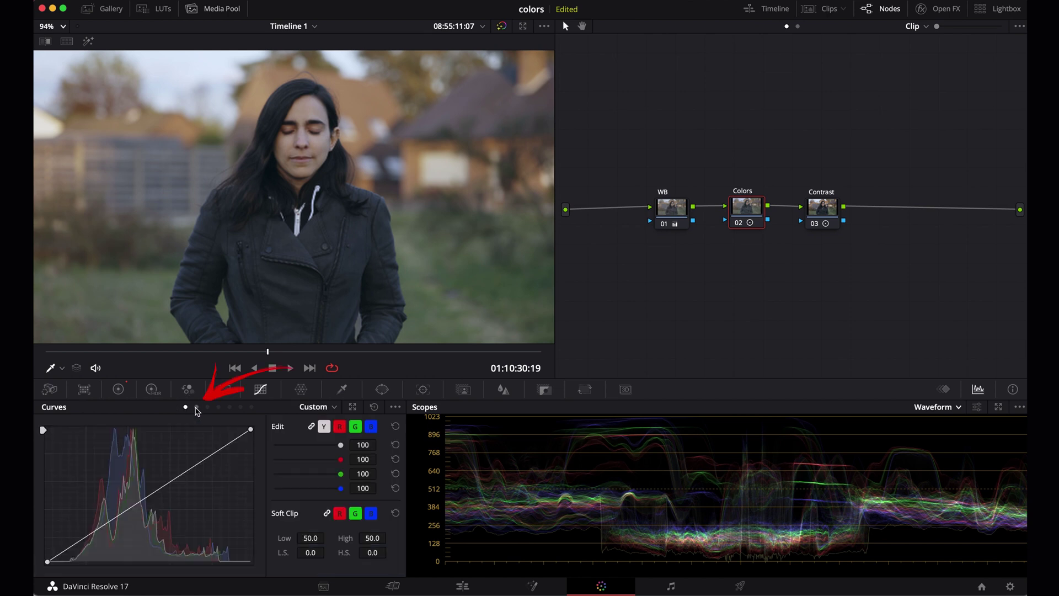
left_click(196, 408)
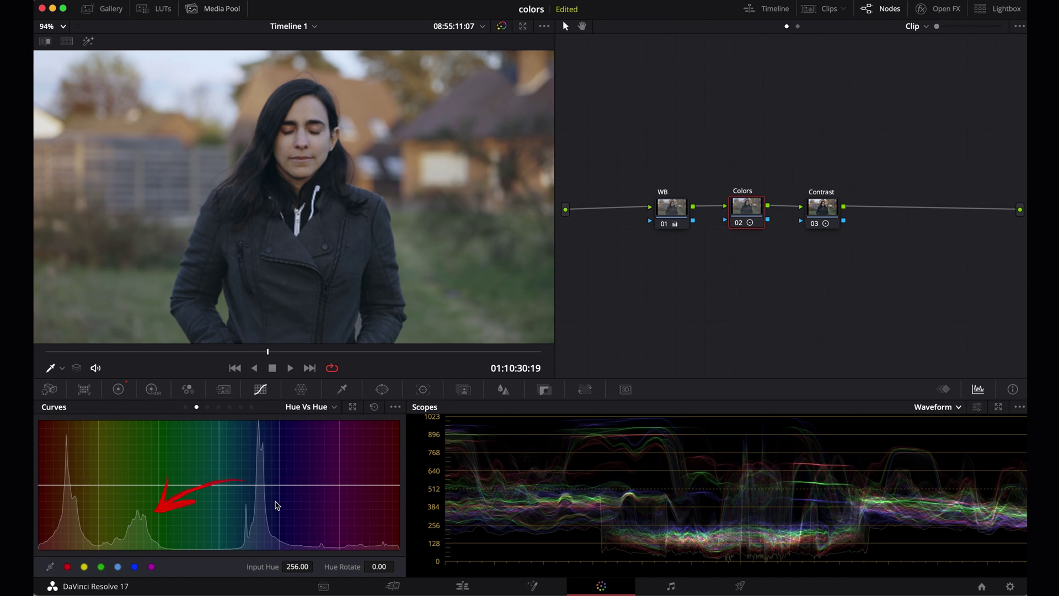
left_click(97, 496)
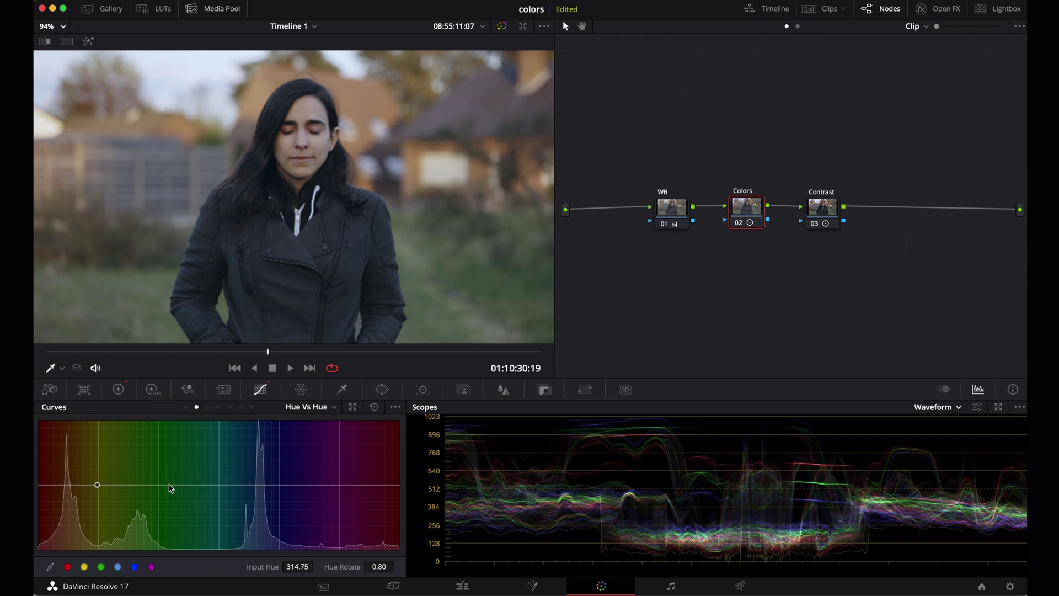
left_click(185, 485)
mouse_move(131, 488)
left_mouse_down()
mouse_move(147, 480)
mouse_move(151, 447)
mouse_move(144, 495)
left_mouse_up()
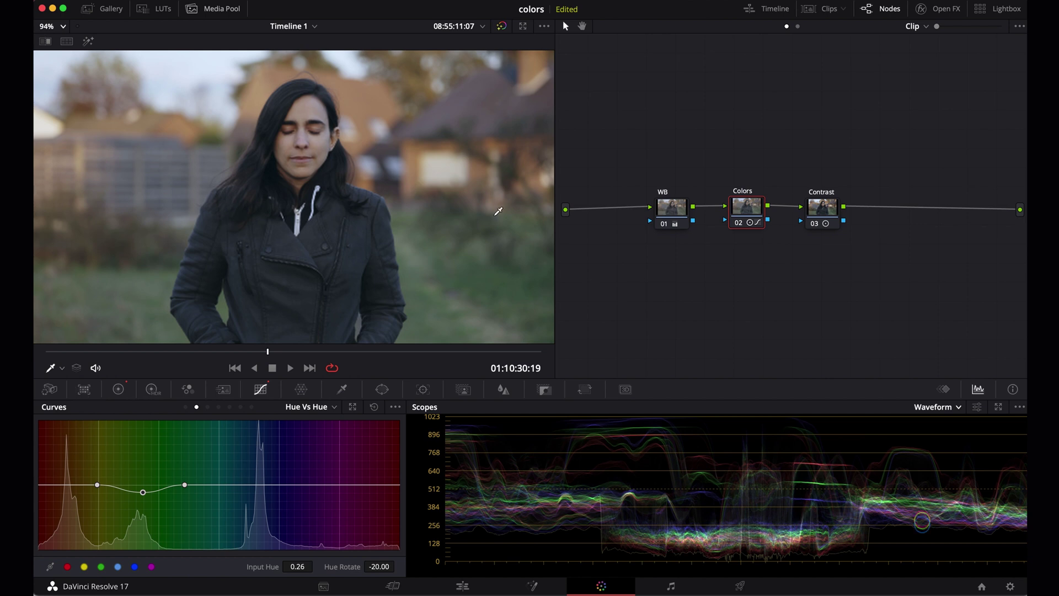
left_click(821, 212)
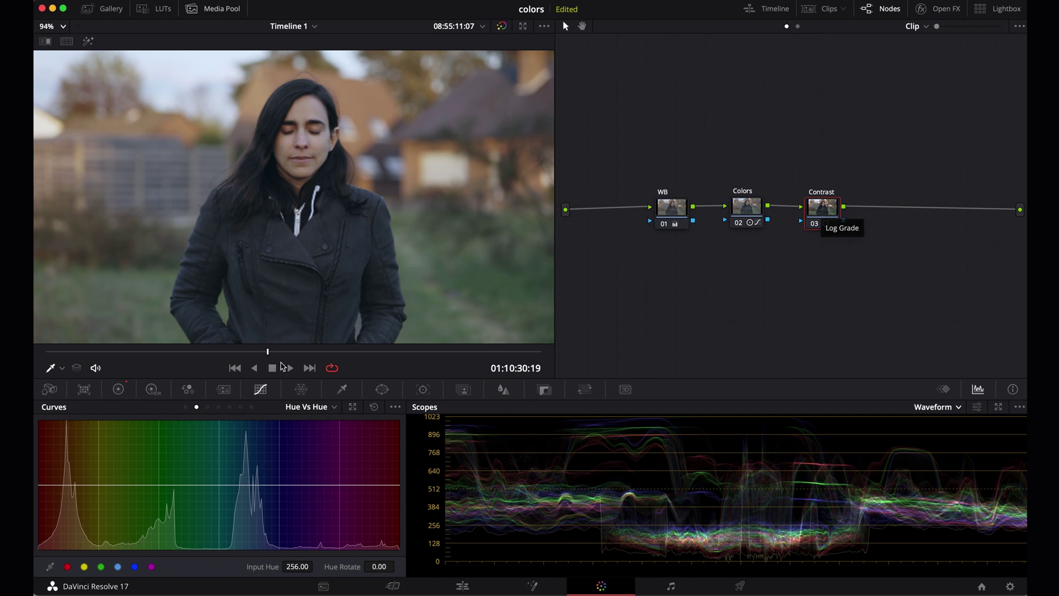
Step: In the Primaries bars, lower Gamma to -0.03 and raise saturation to 54
left_click(118, 389)
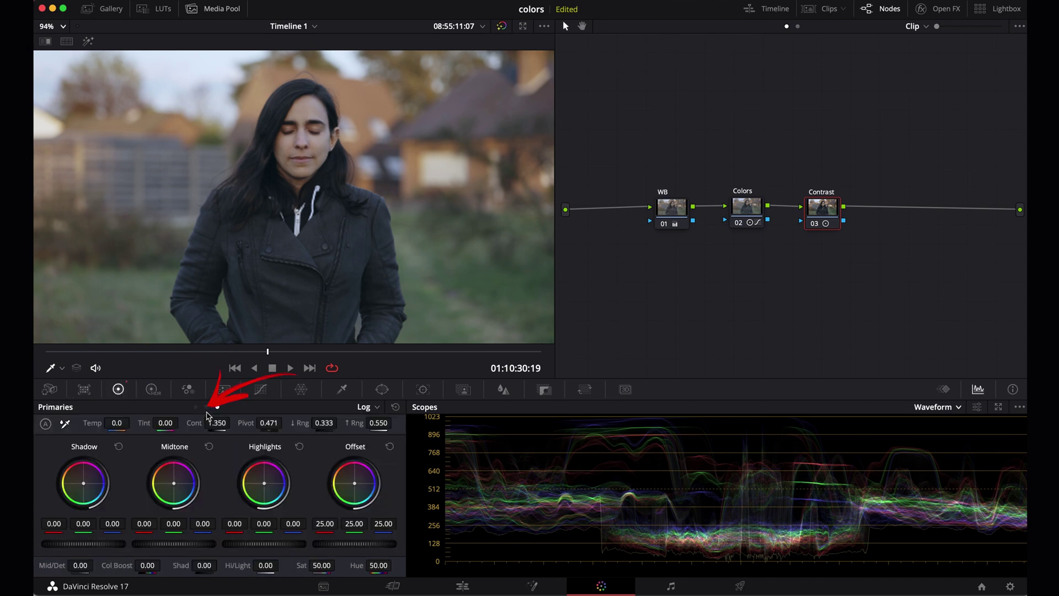
left_click(206, 408)
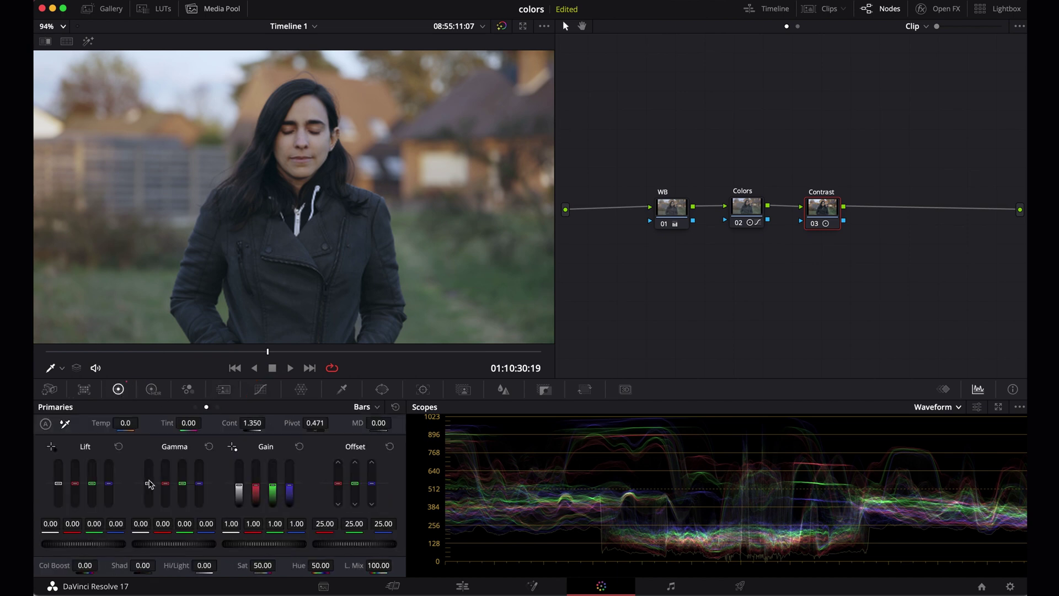
left_click_drag(149, 486, 149, 486)
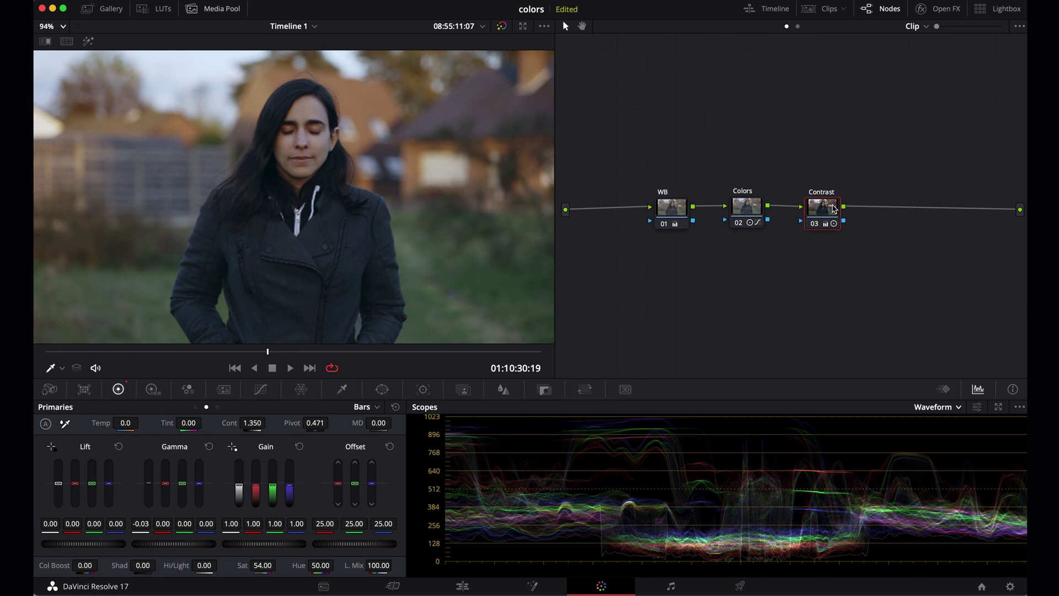
Step: Place a small circular window over the woman's face and view it isolated
left_click(382, 390)
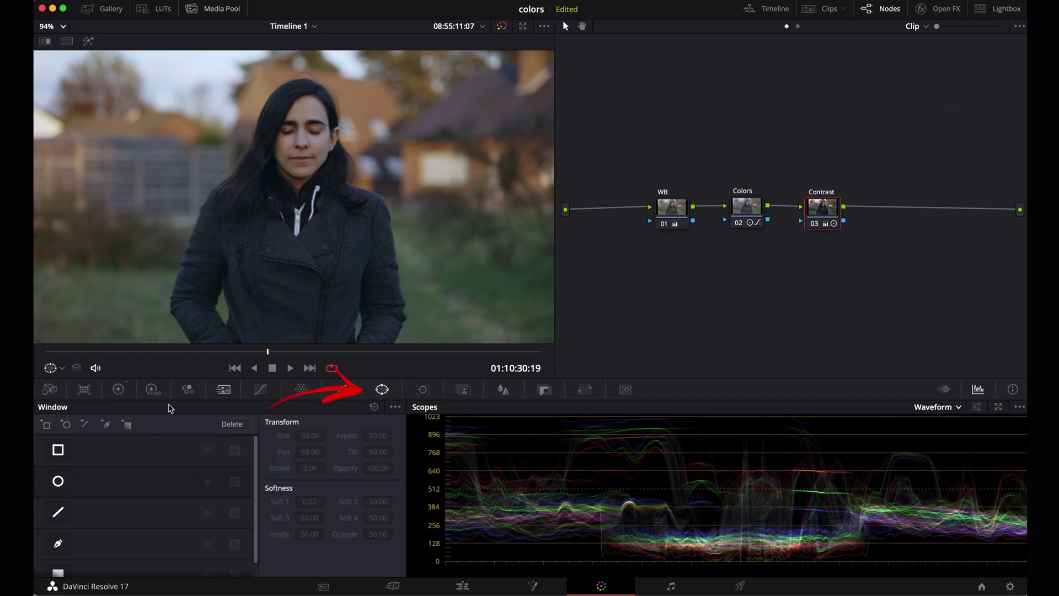
left_click(57, 482)
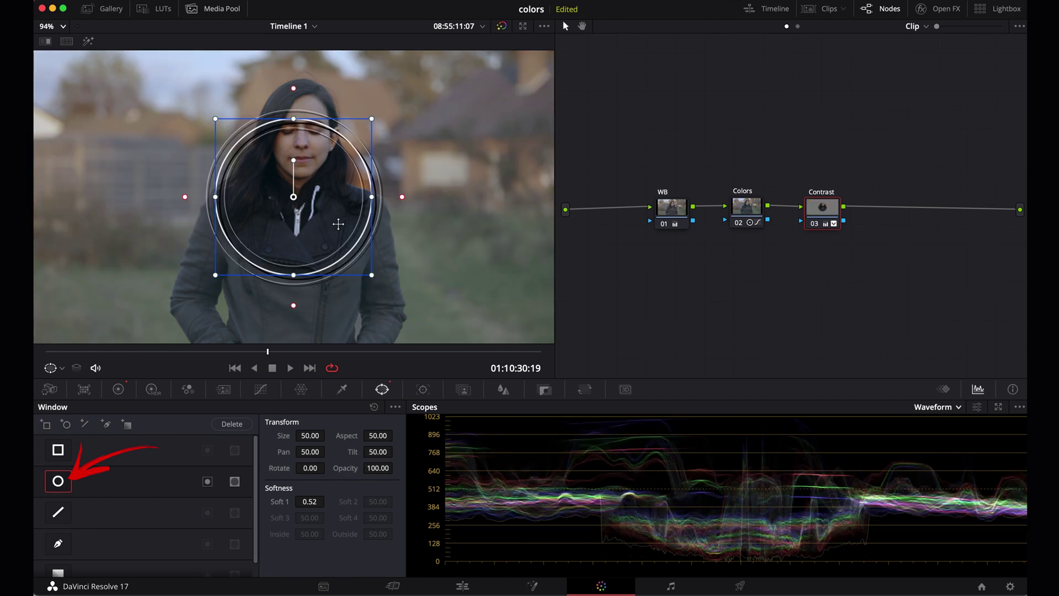
left_click_drag(373, 277, 328, 232)
left_click_drag(293, 197, 305, 136)
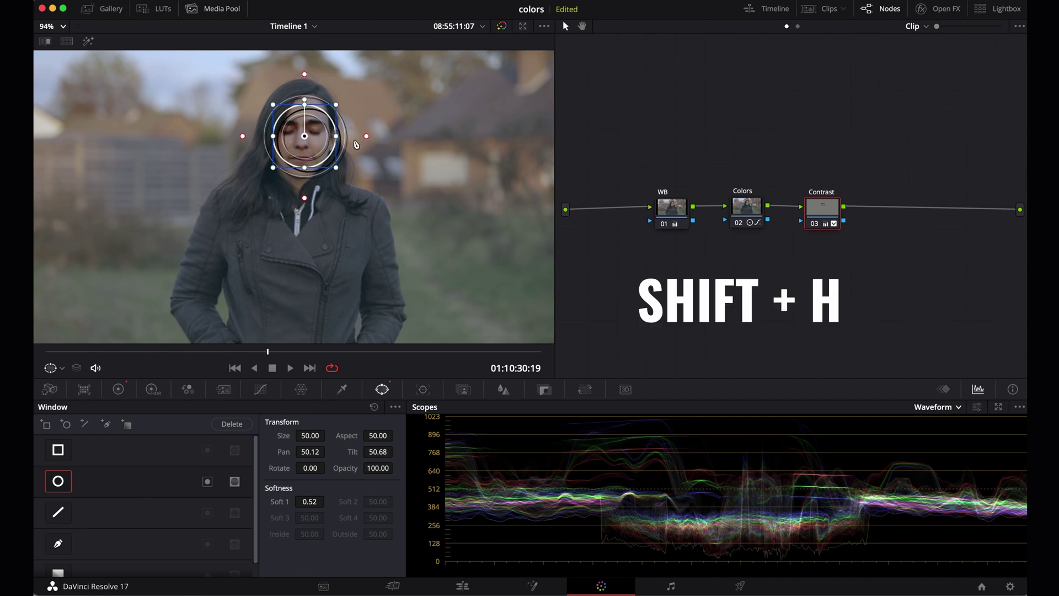
key("shift+h")
Step: Check the face on the vectorscope with the skin tone indicator shown
left_click(950, 409)
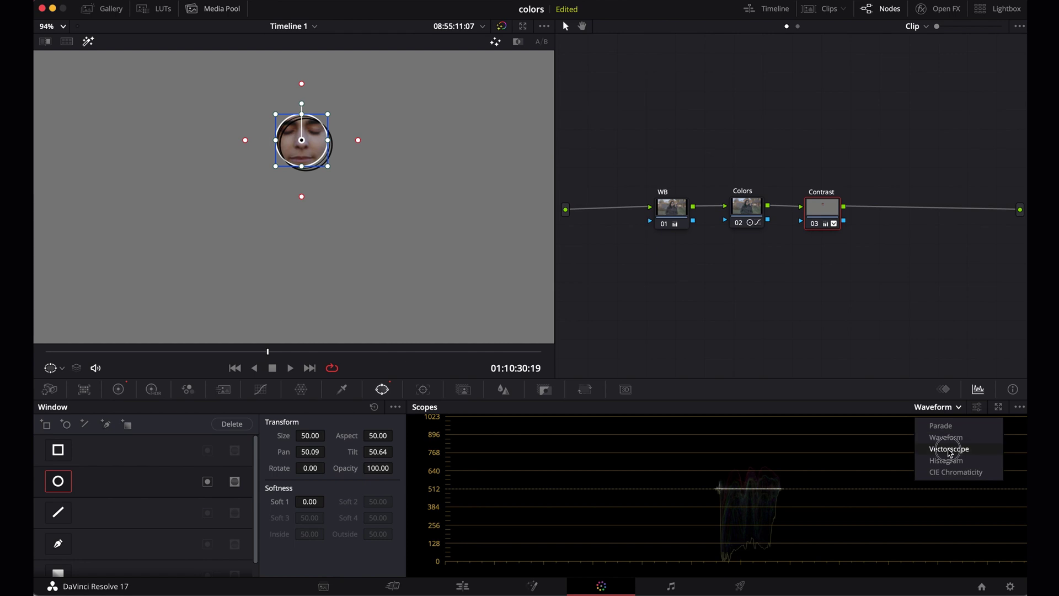
left_click(950, 449)
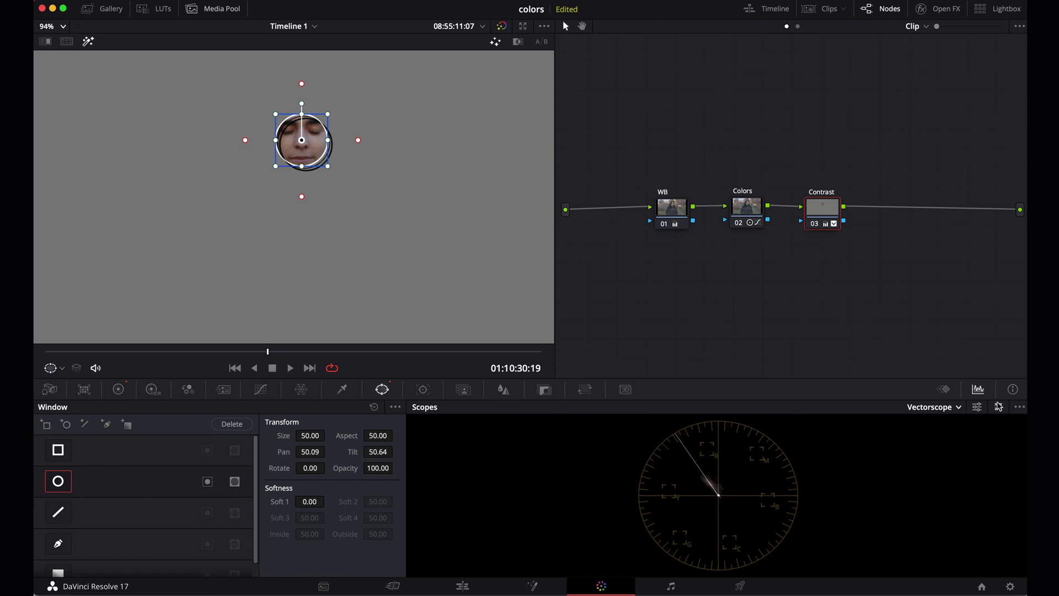
left_click(976, 407)
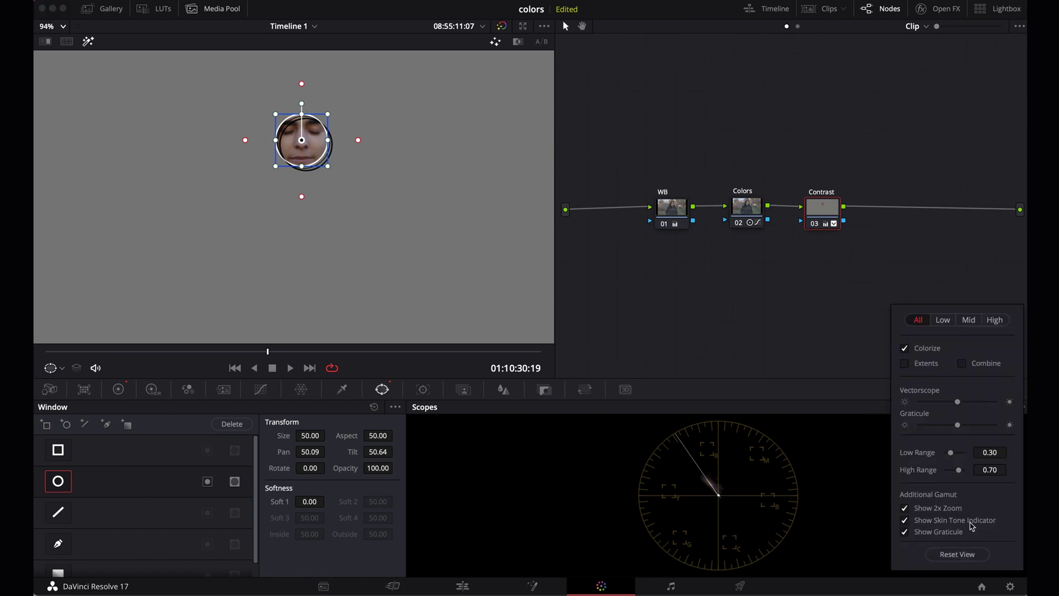
left_click(904, 520)
left_click(905, 521)
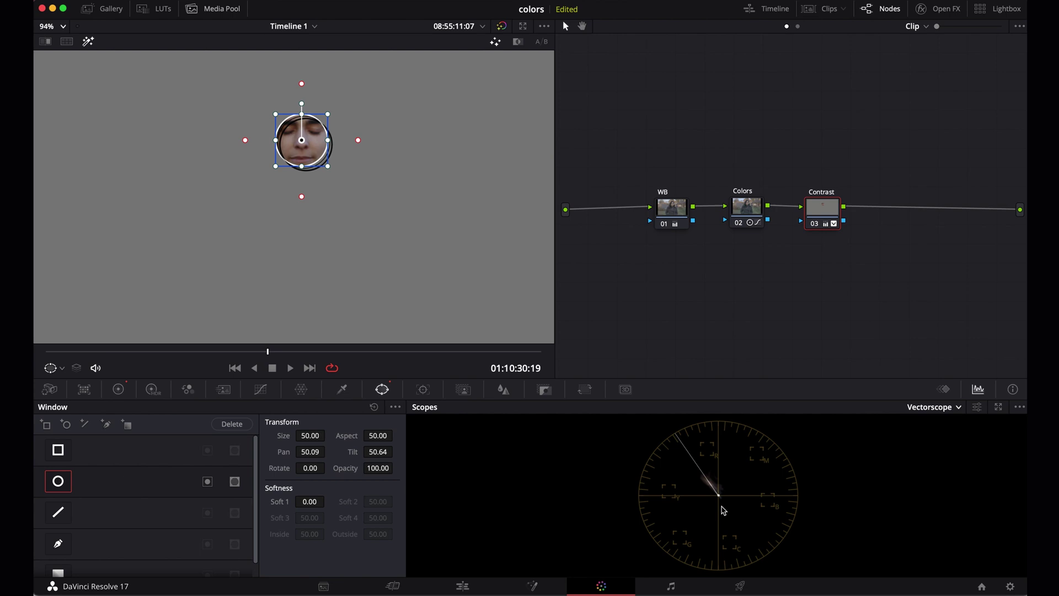
key("shift+h")
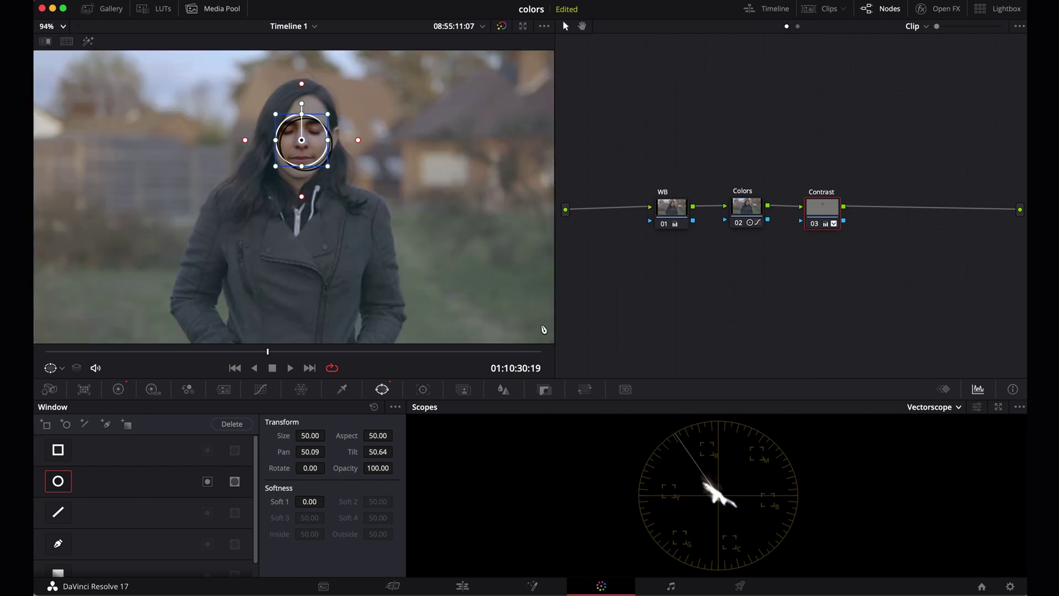
Step: Disable the circular face window on the Contrast node
left_click(59, 481)
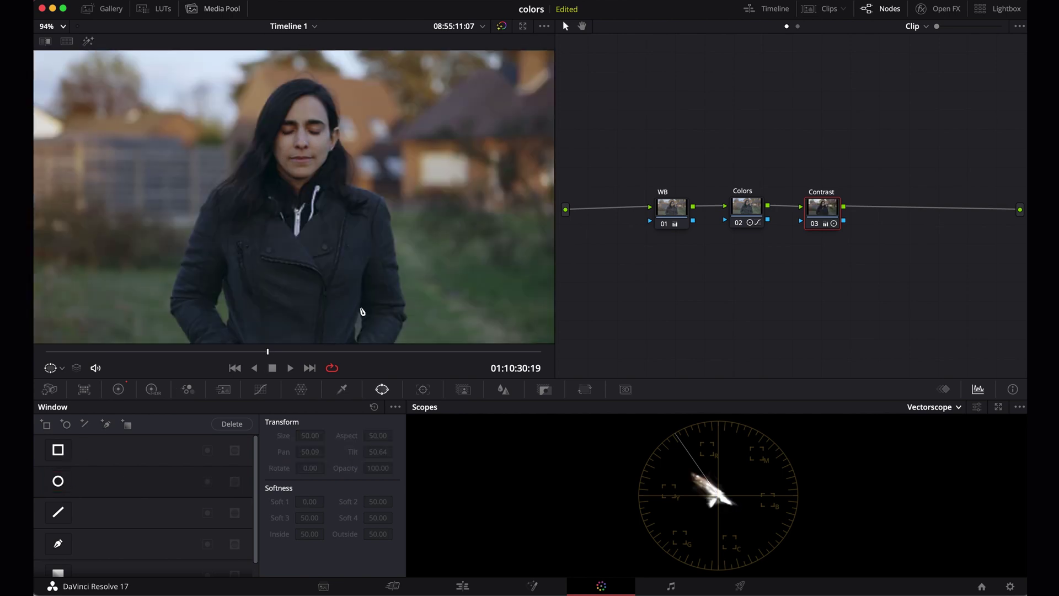